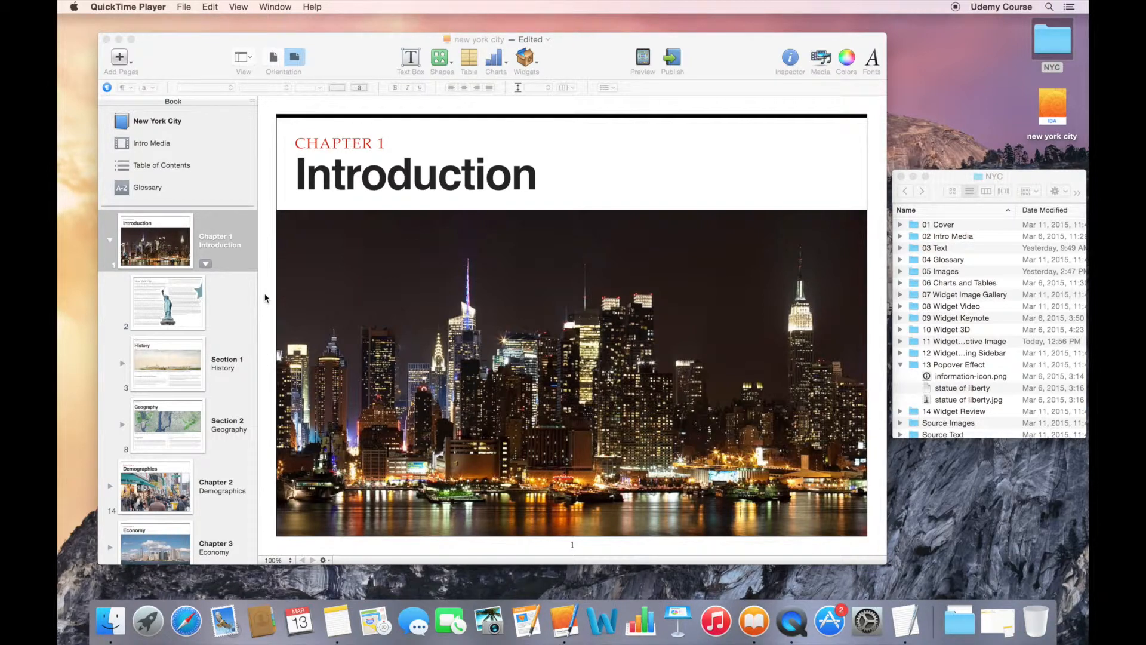
Insert a Pop-Over widget on page 2 and place its placeholder image beside the statue's base, at about x 582 pt, y 505 pt
click(177, 316)
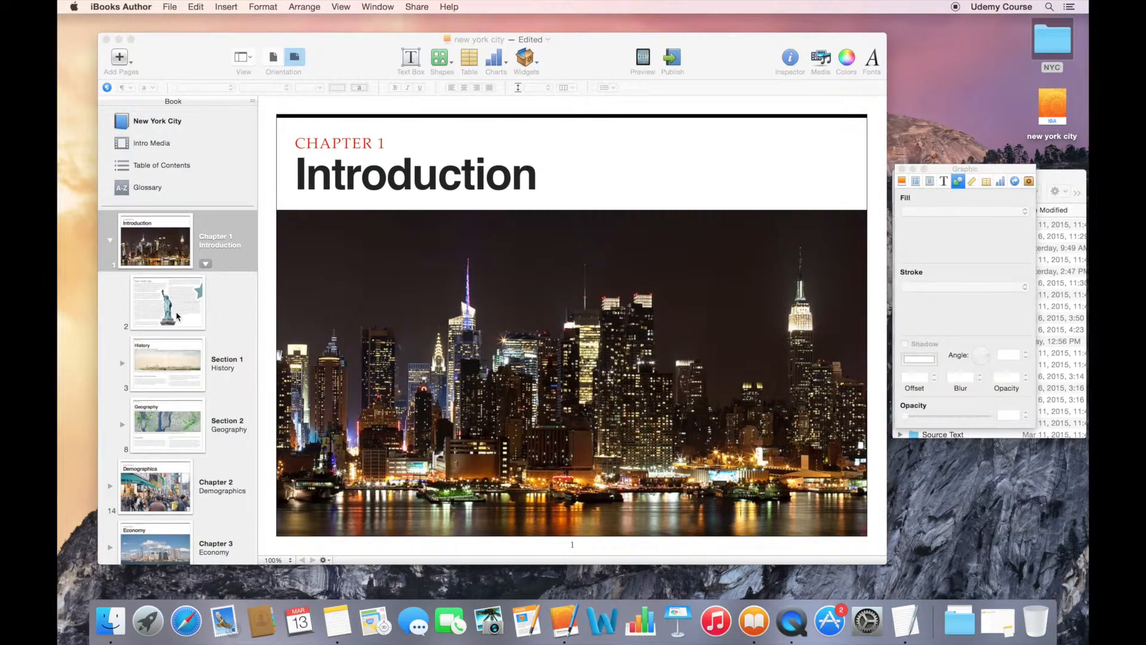
click(177, 316)
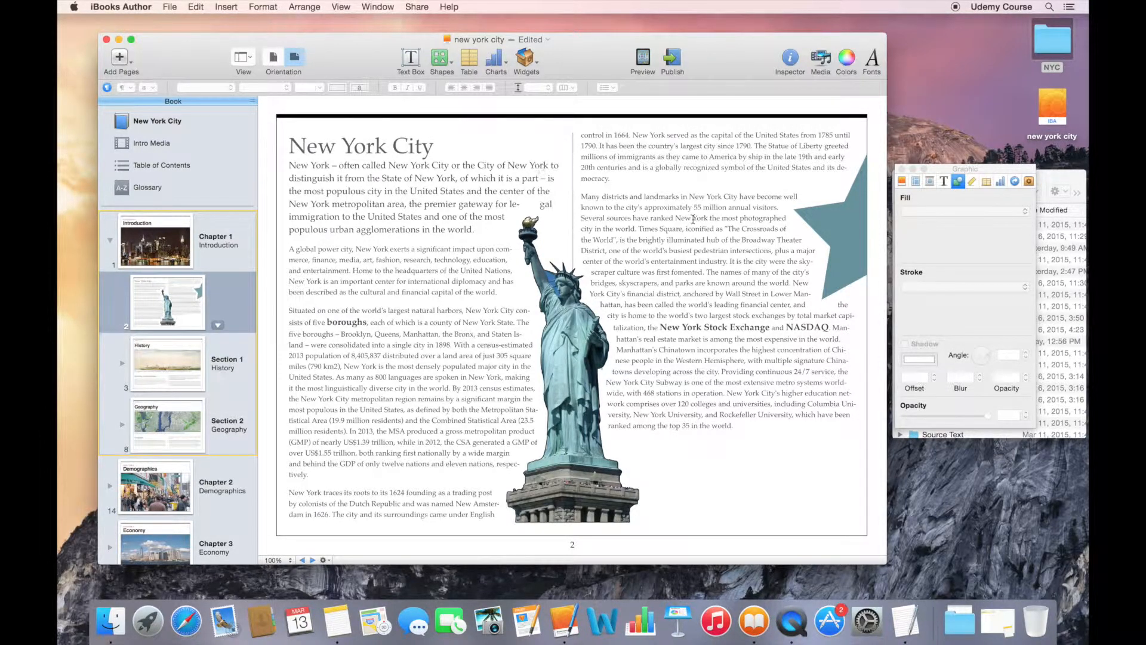
click(532, 62)
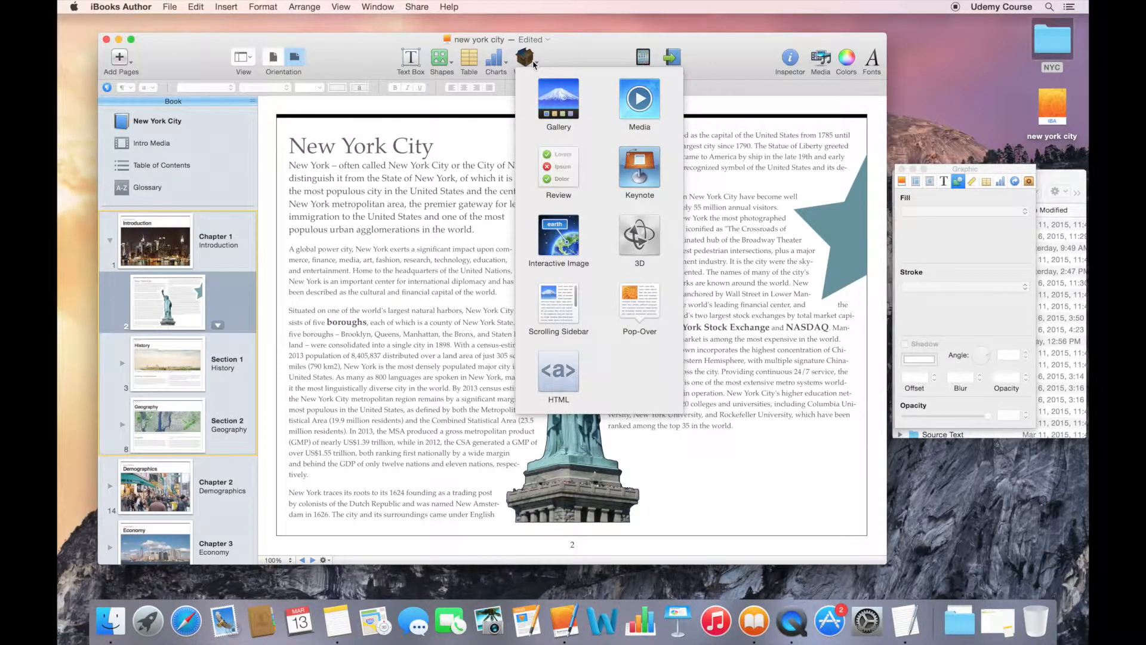
click(633, 307)
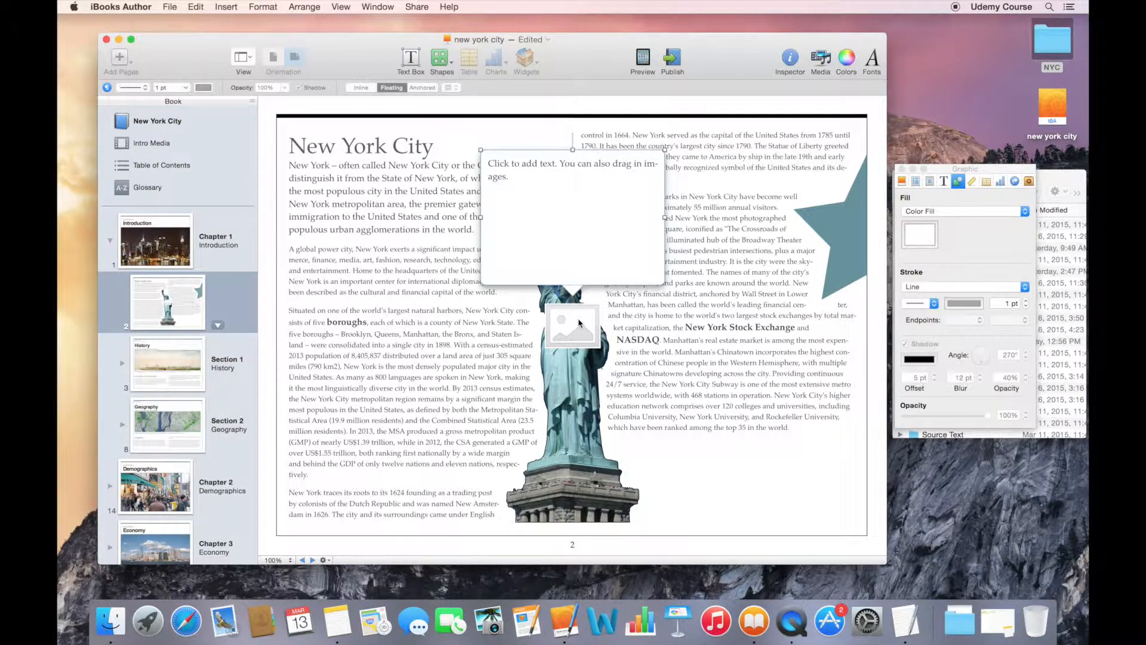
drag(578, 323, 649, 420)
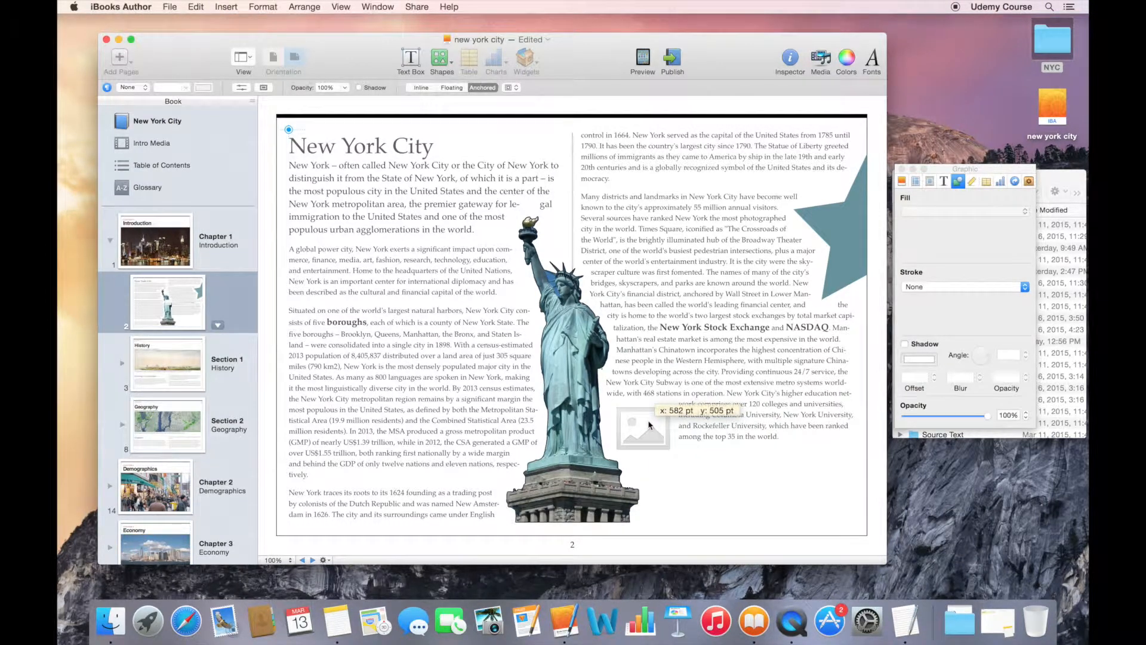
Replace the pop-over's placeholder image with information-icon.png from the 13 Popover Effect folder and shrink the icon beside the statue's base
click(1045, 182)
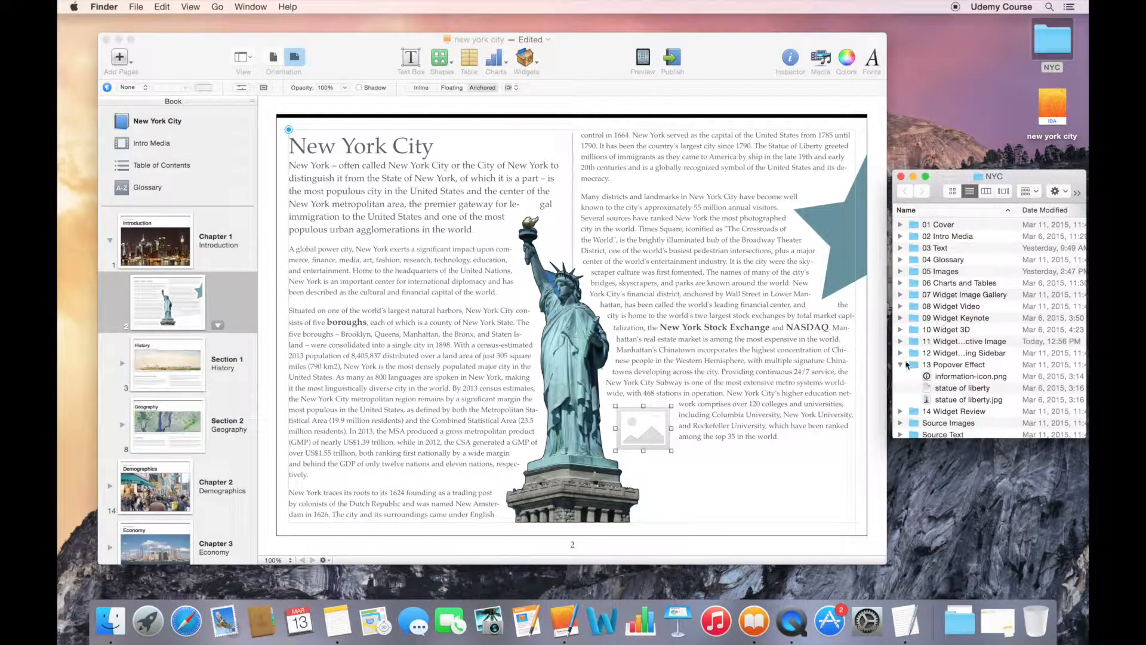
click(939, 377)
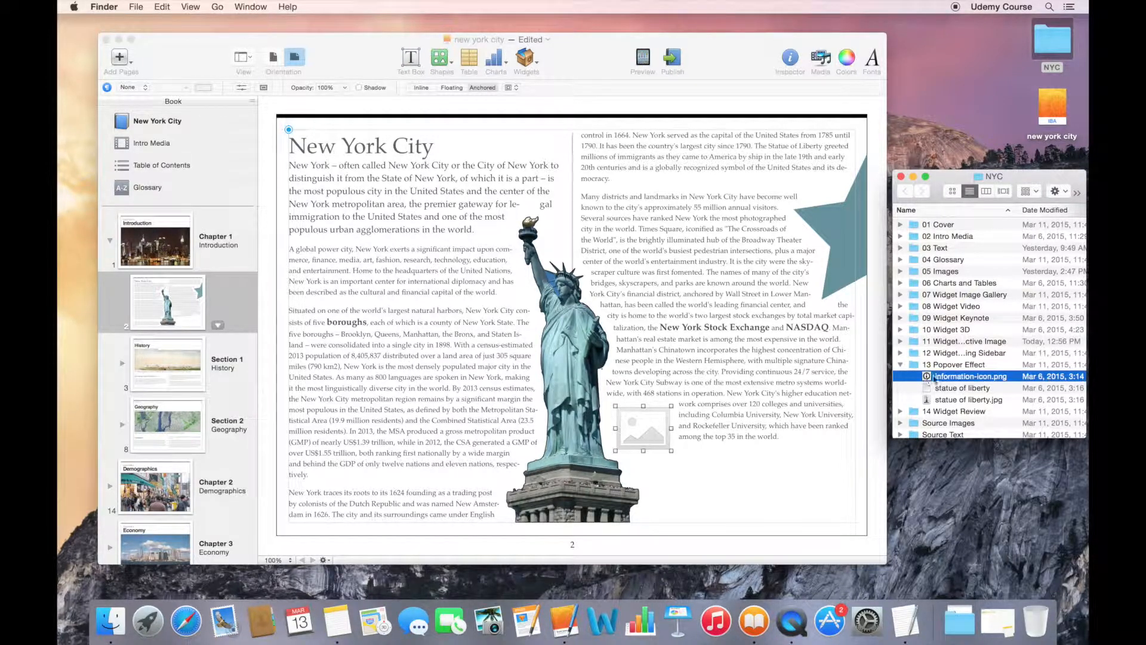
drag(931, 379, 651, 425)
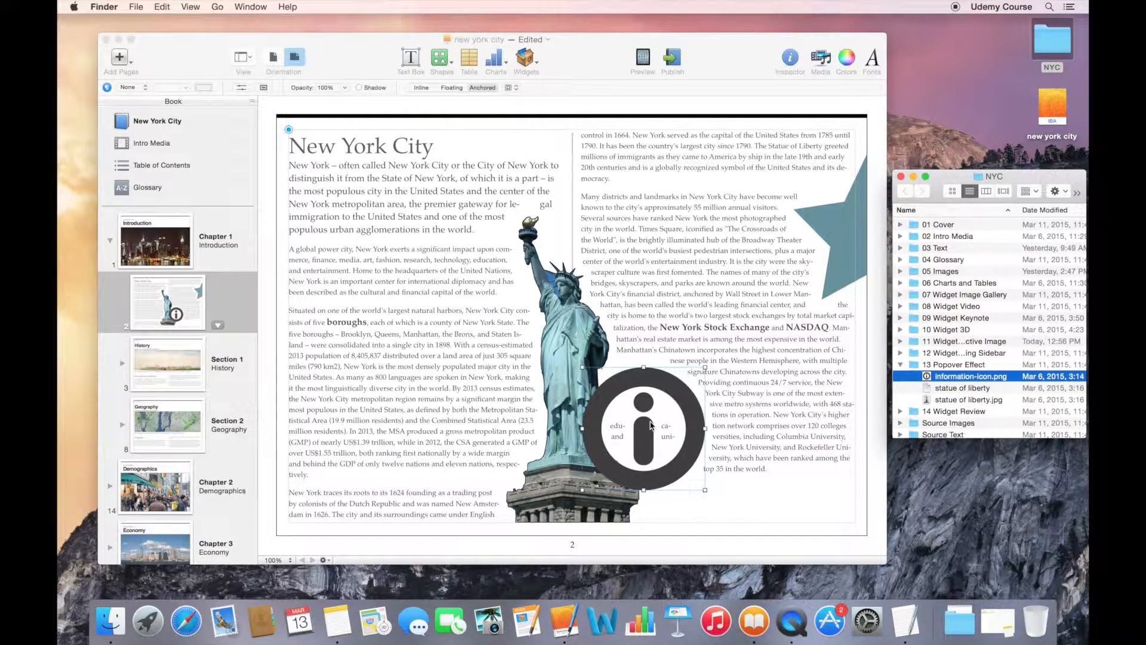
click(705, 489)
drag(705, 490, 664, 448)
drag(627, 379, 654, 384)
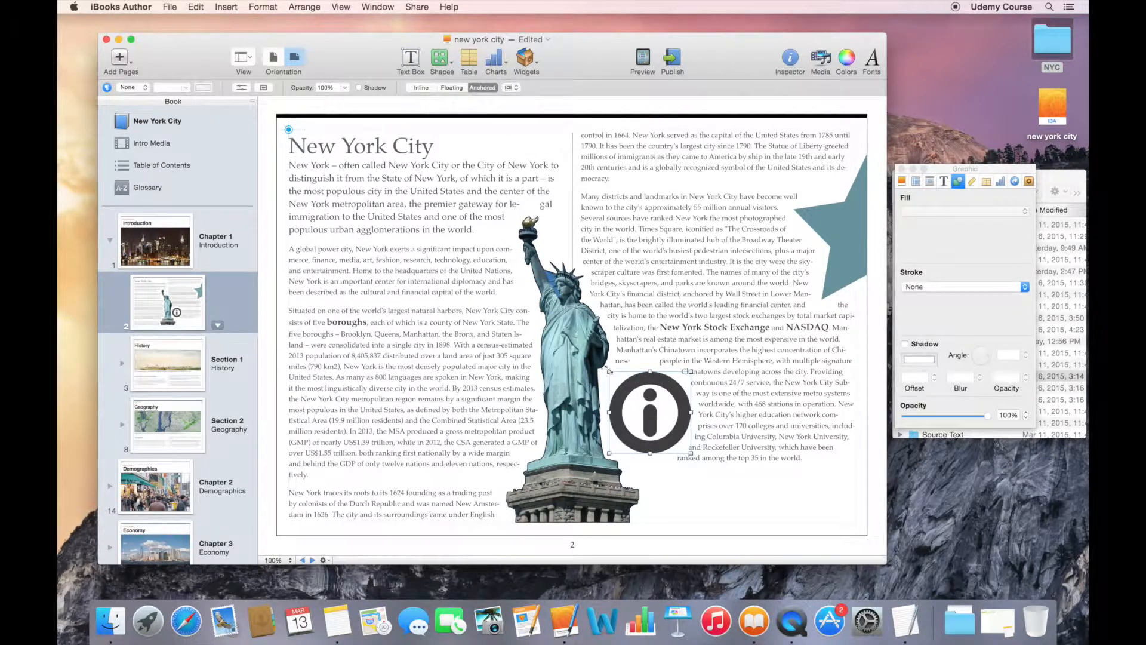
drag(609, 371, 629, 422)
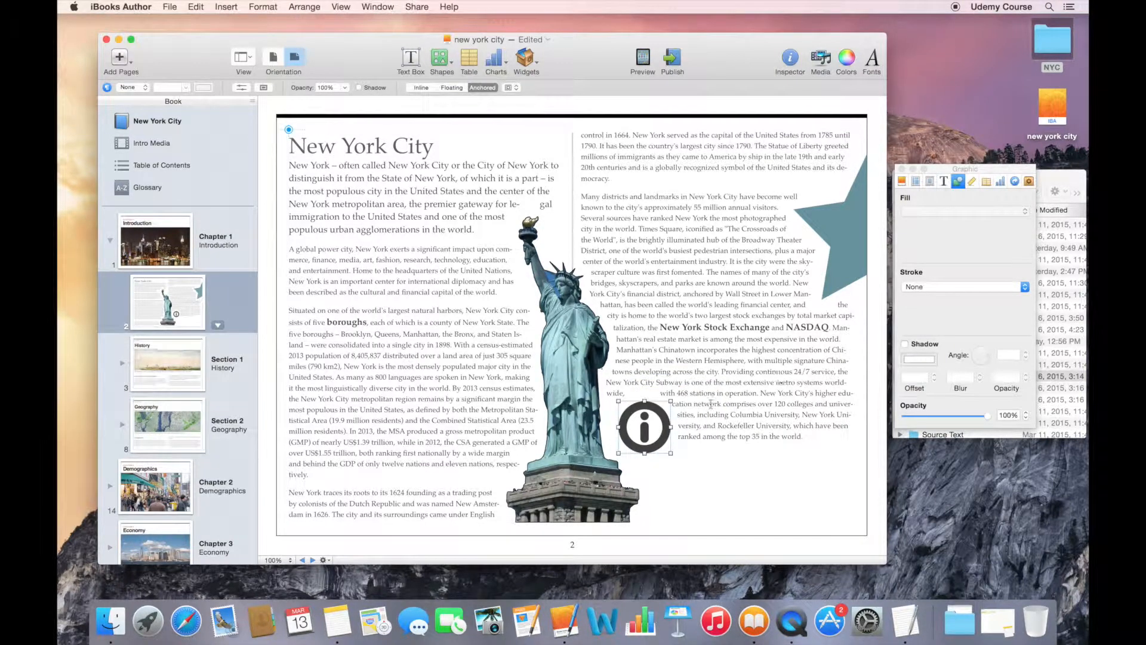
Copy all text from the statue of liberty text file and paste it into the information icon's pop-over
click(659, 412)
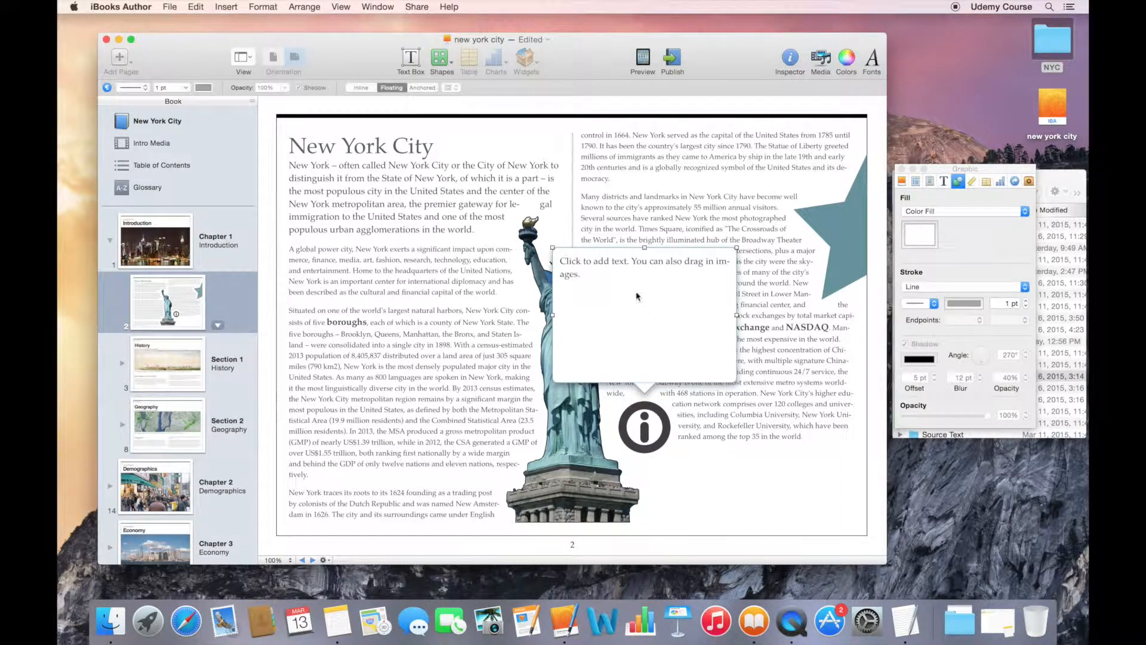
click(1049, 178)
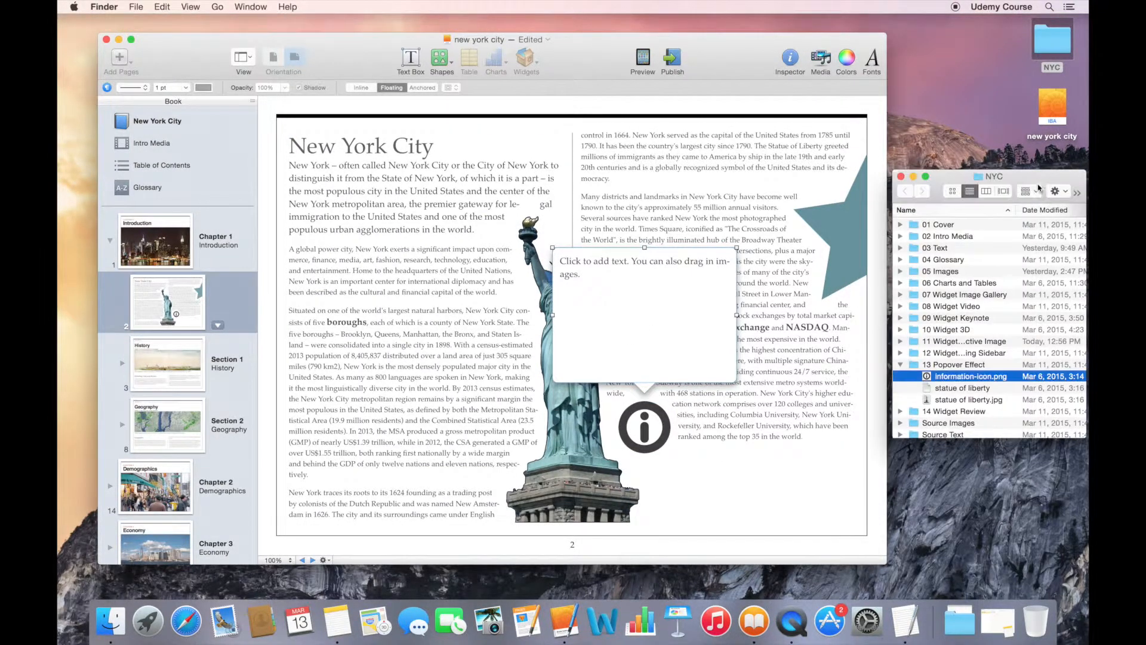
click(956, 389)
double_click(956, 389)
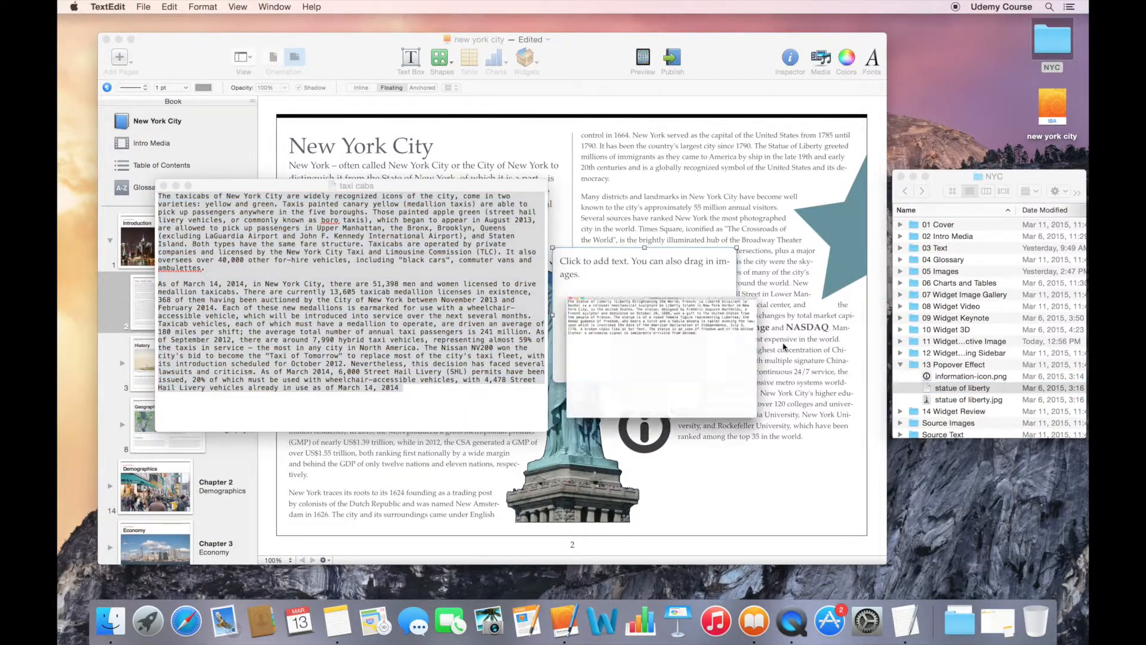
key(super+a)
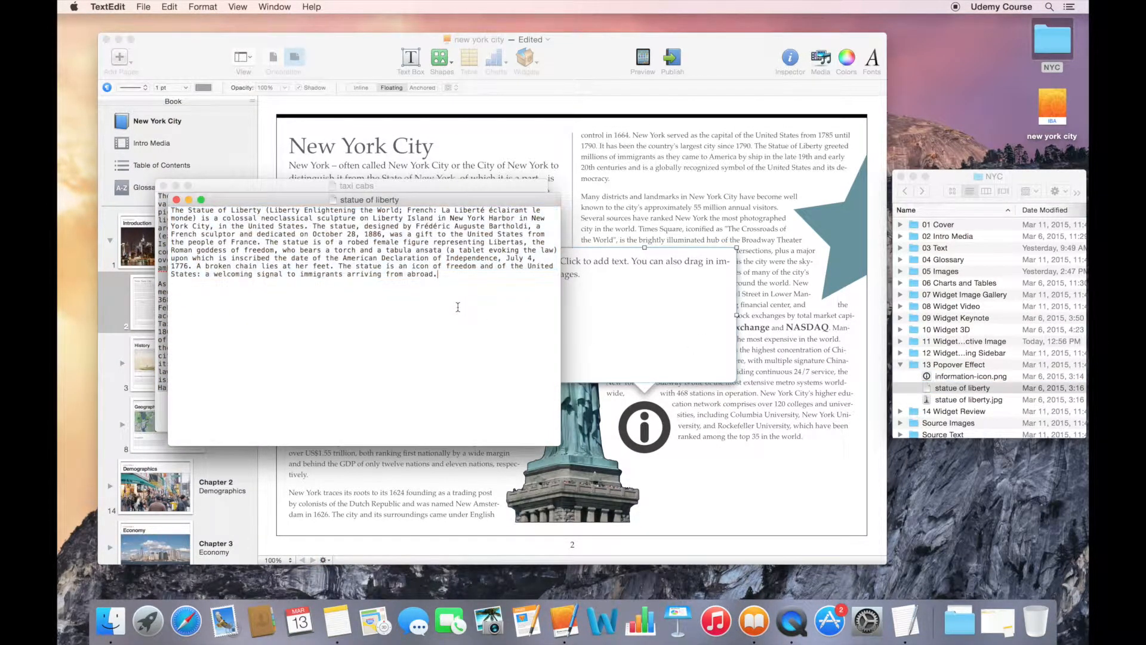
key(super+c)
click(632, 333)
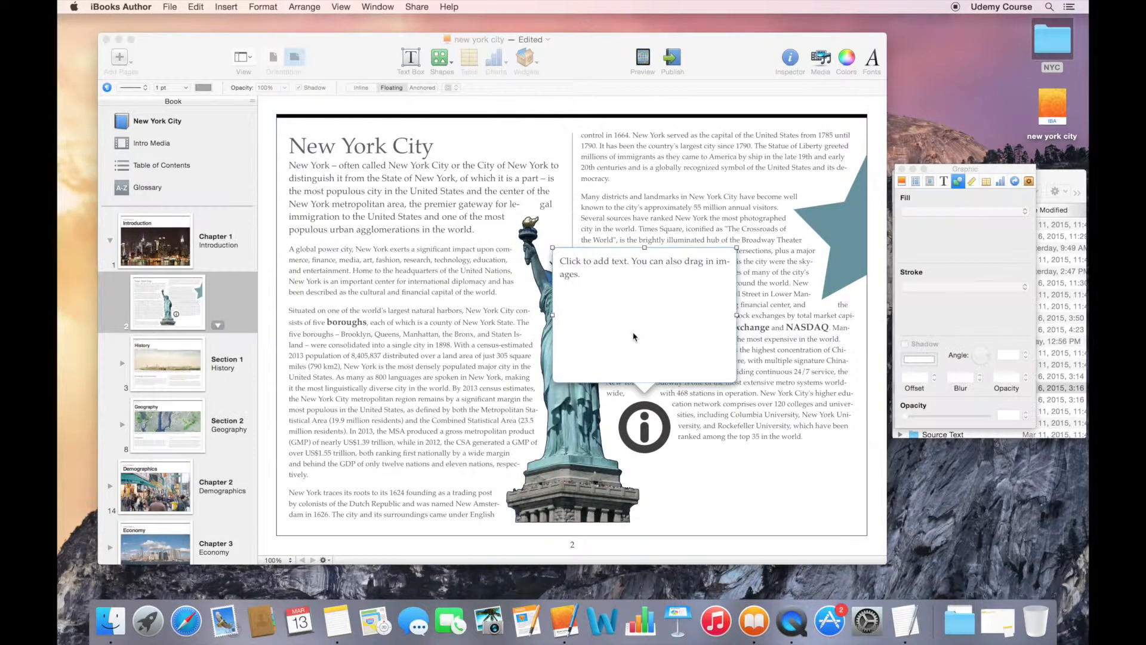
click(630, 328)
key(super+v)
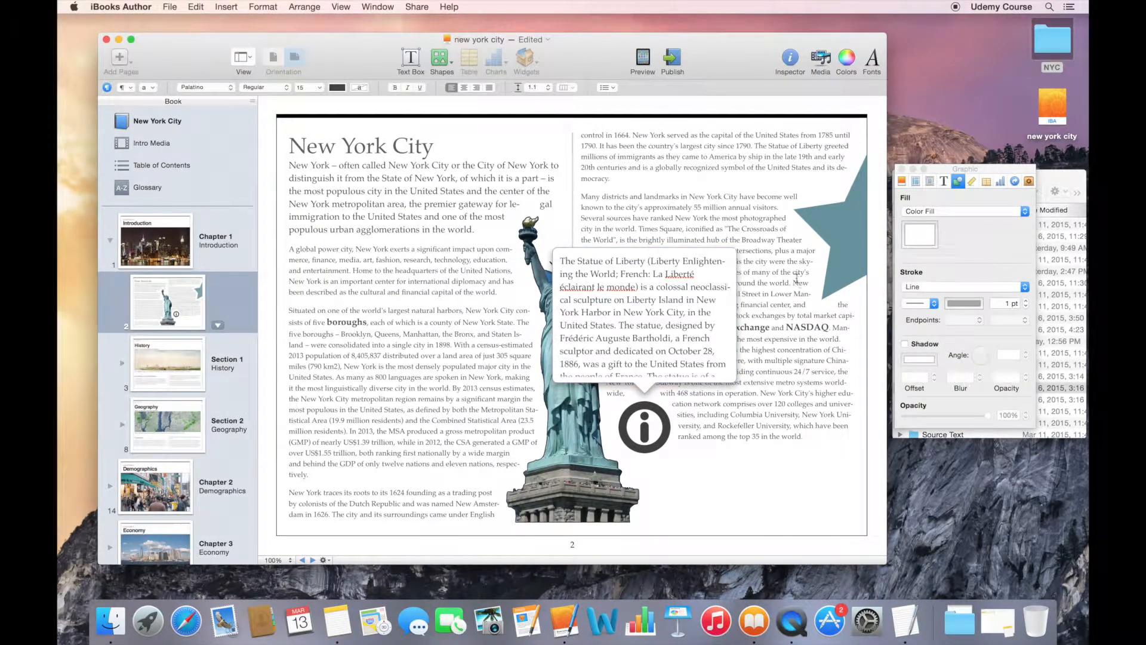
Add statue of liberty.jpg to the pop-over beside the text and scale the picture down
click(1045, 185)
click(929, 399)
drag(928, 399, 693, 326)
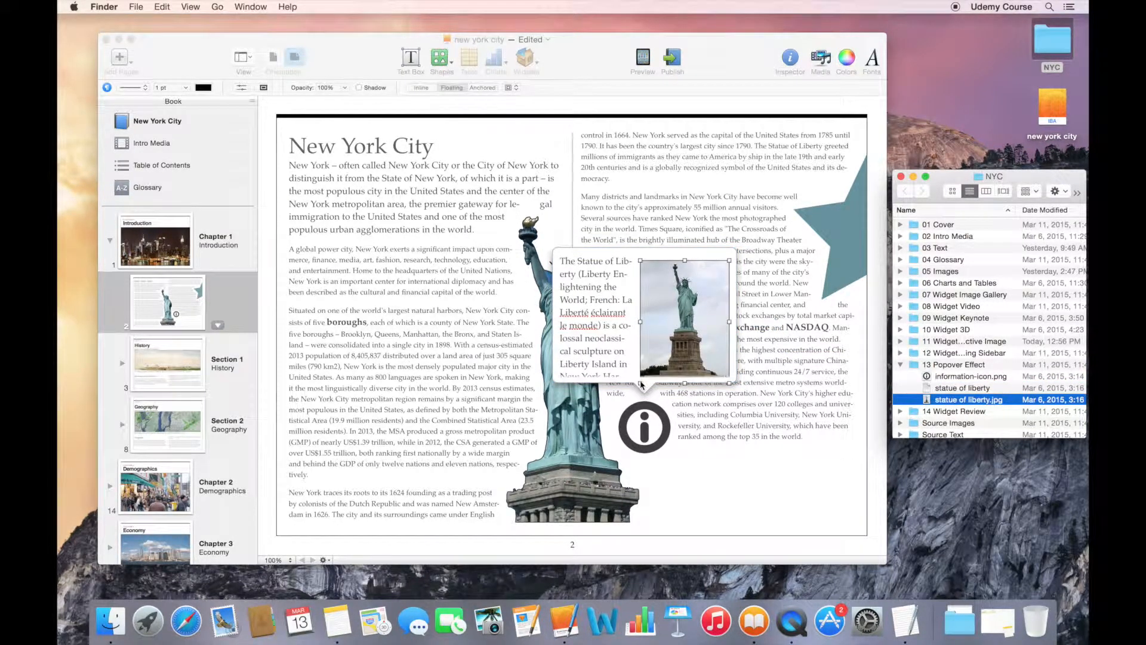
drag(641, 261, 684, 288)
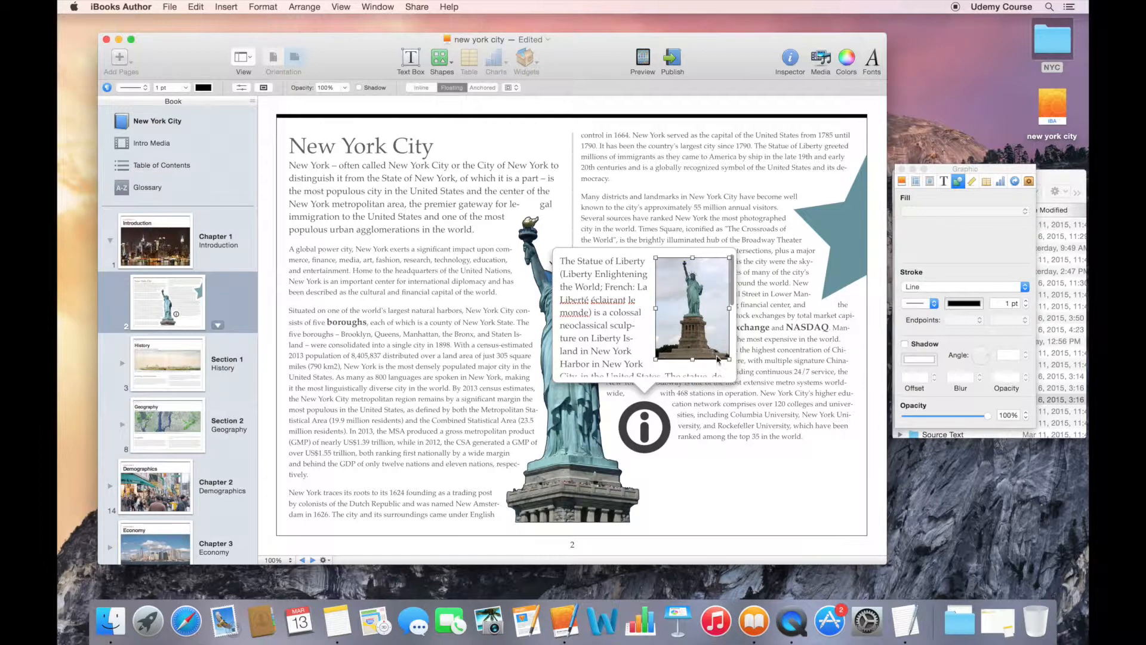
Widen the pop-over box, shift the statue picture toward its right edge, and close the pop-over
click(729, 380)
drag(737, 315, 771, 315)
drag(686, 308, 714, 312)
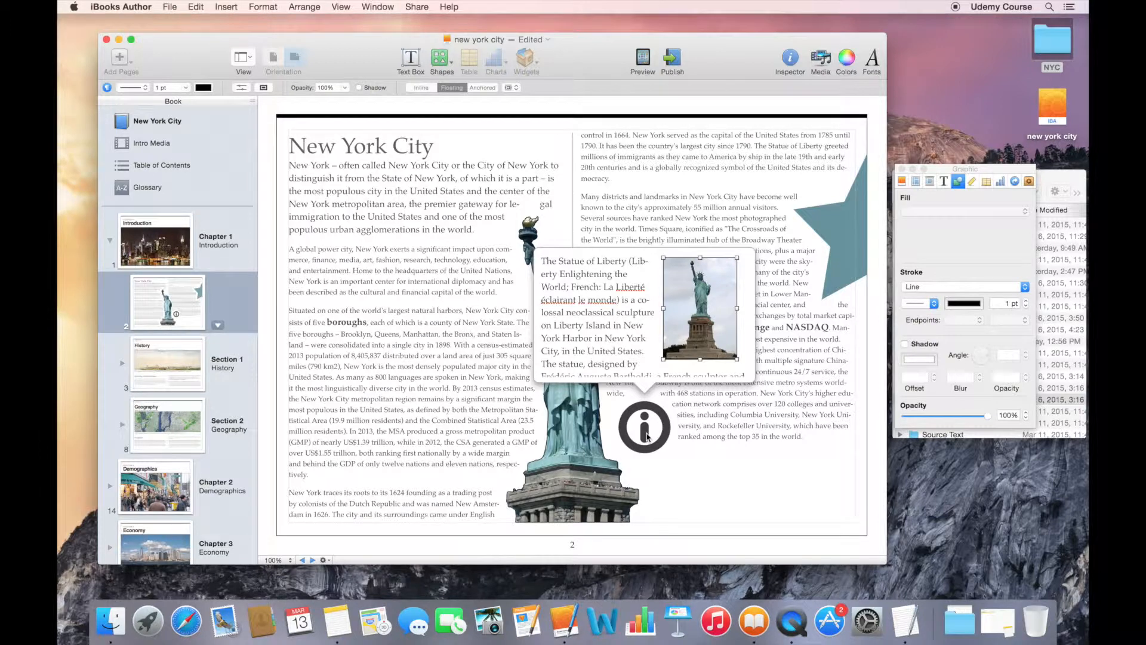
click(690, 448)
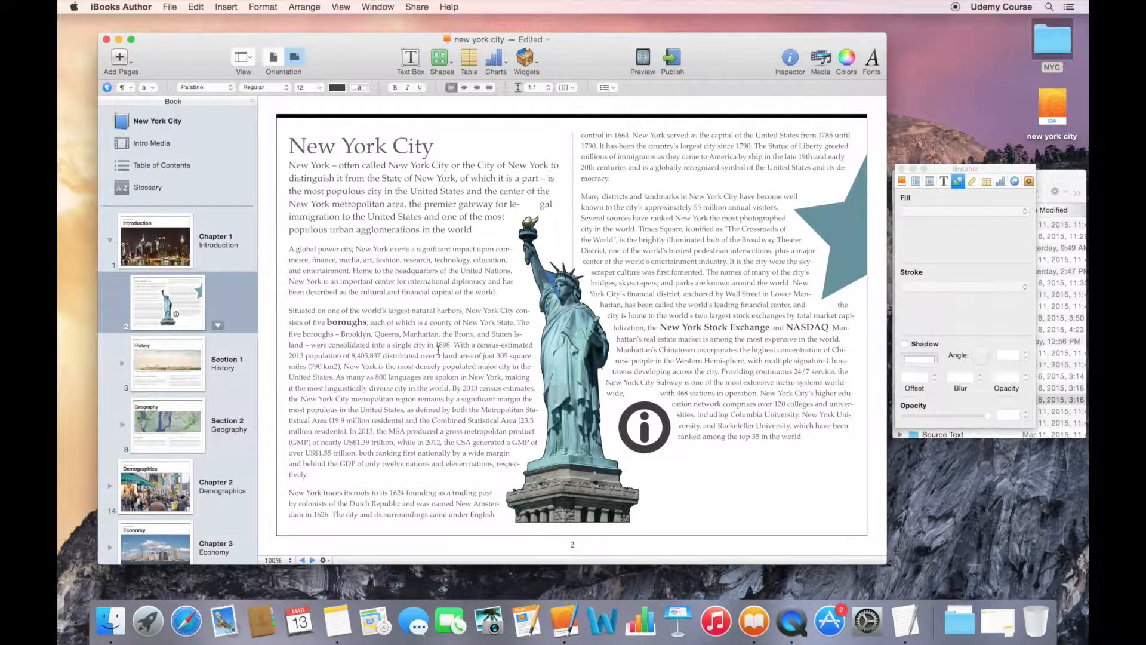
Insert a second Pop-Over widget over the statue and enlarge its placeholder image to about 329 by 264 pt
click(537, 62)
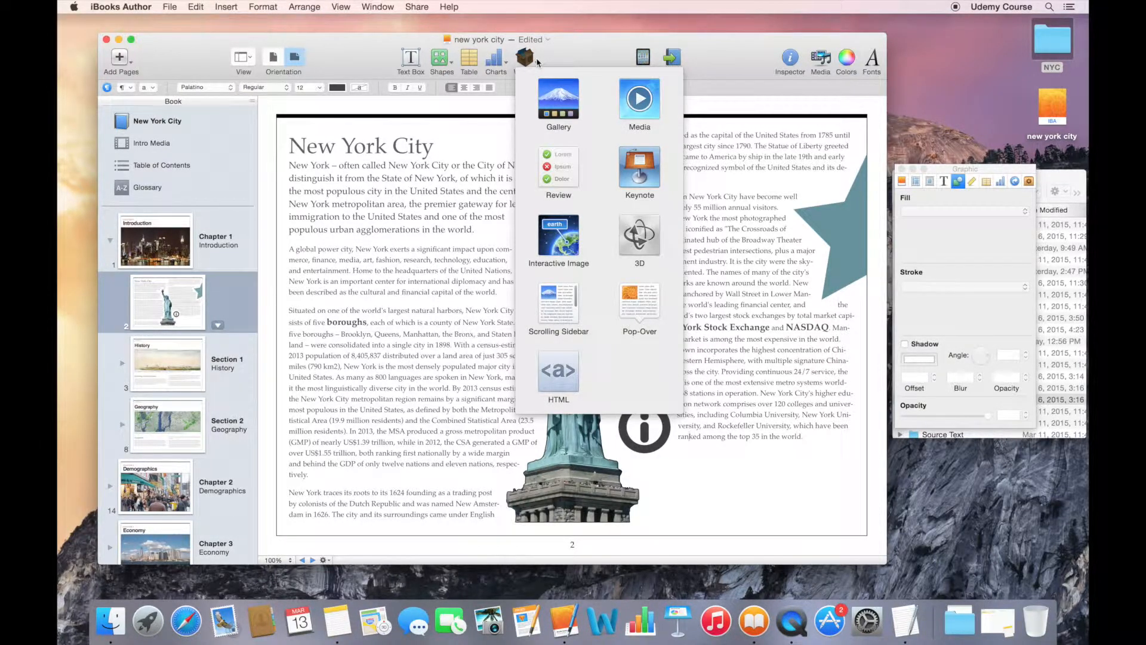
click(656, 323)
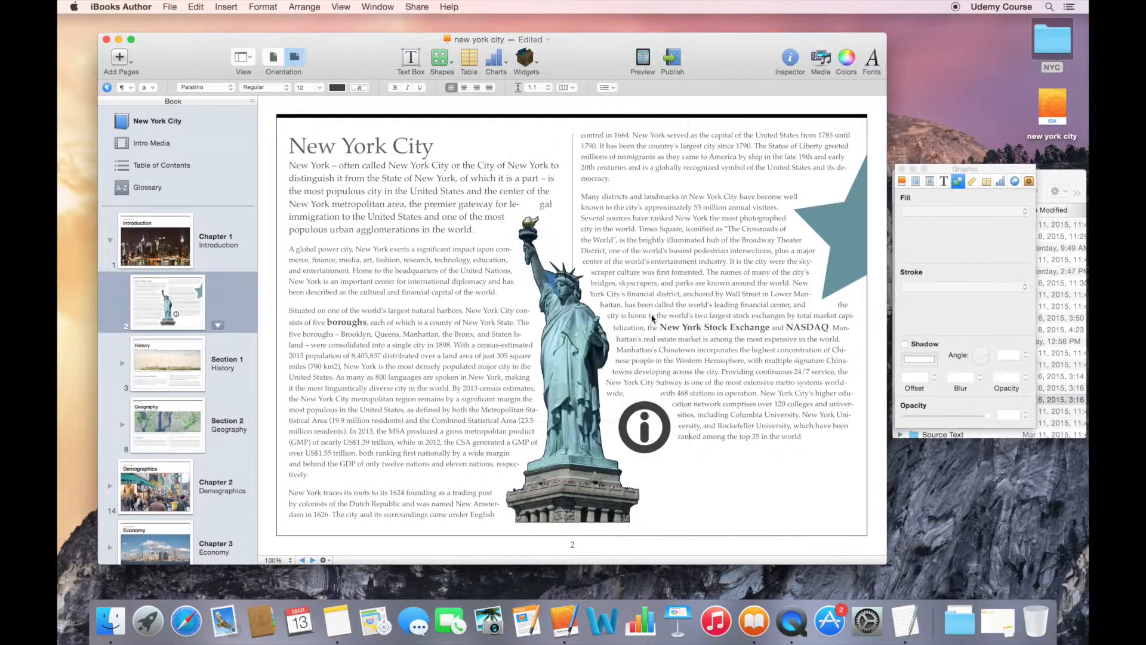
drag(575, 334, 589, 397)
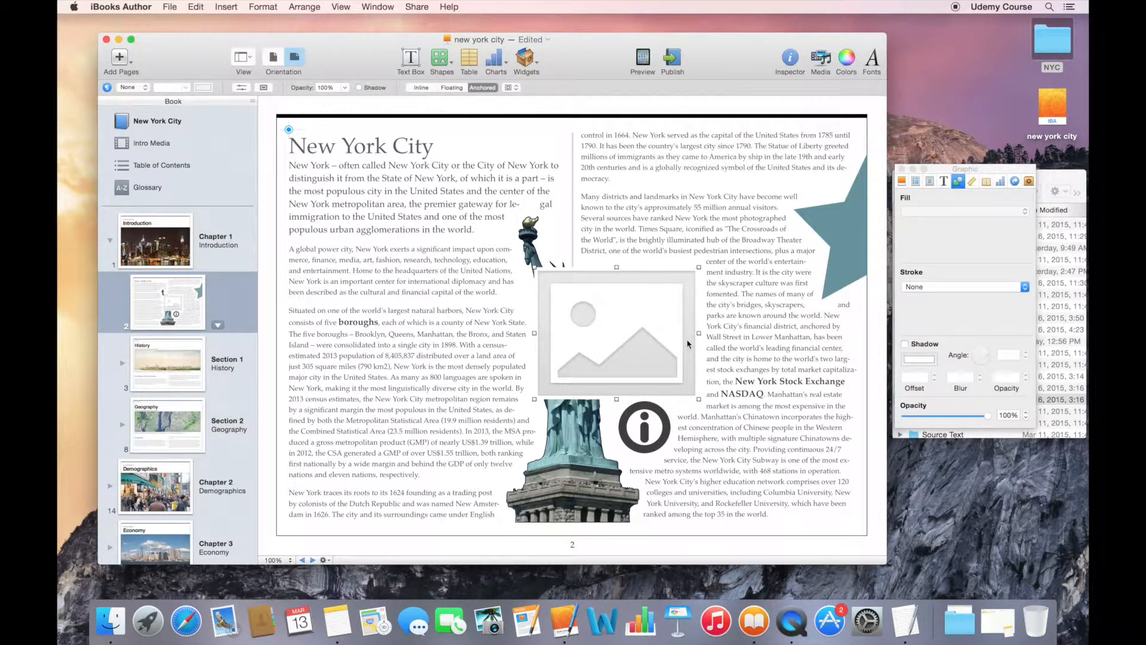
drag(699, 399, 736, 429)
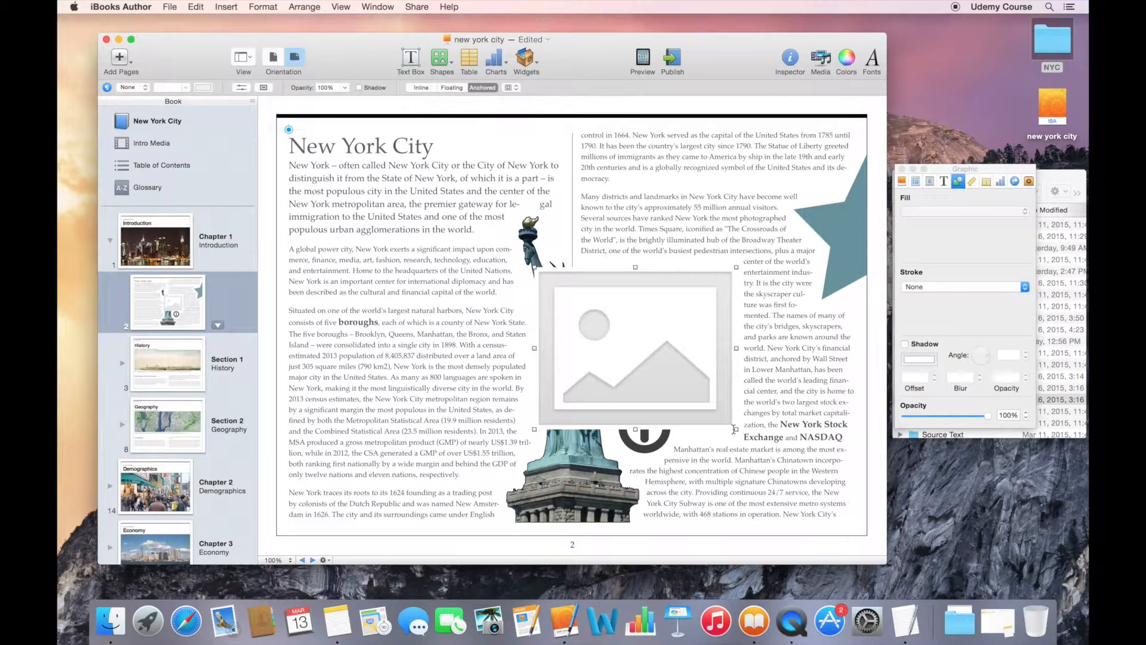
Turn off constrained proportions and stretch the placeholder image over the statue's body, to about 158 pt wide and 474 pt high
click(971, 181)
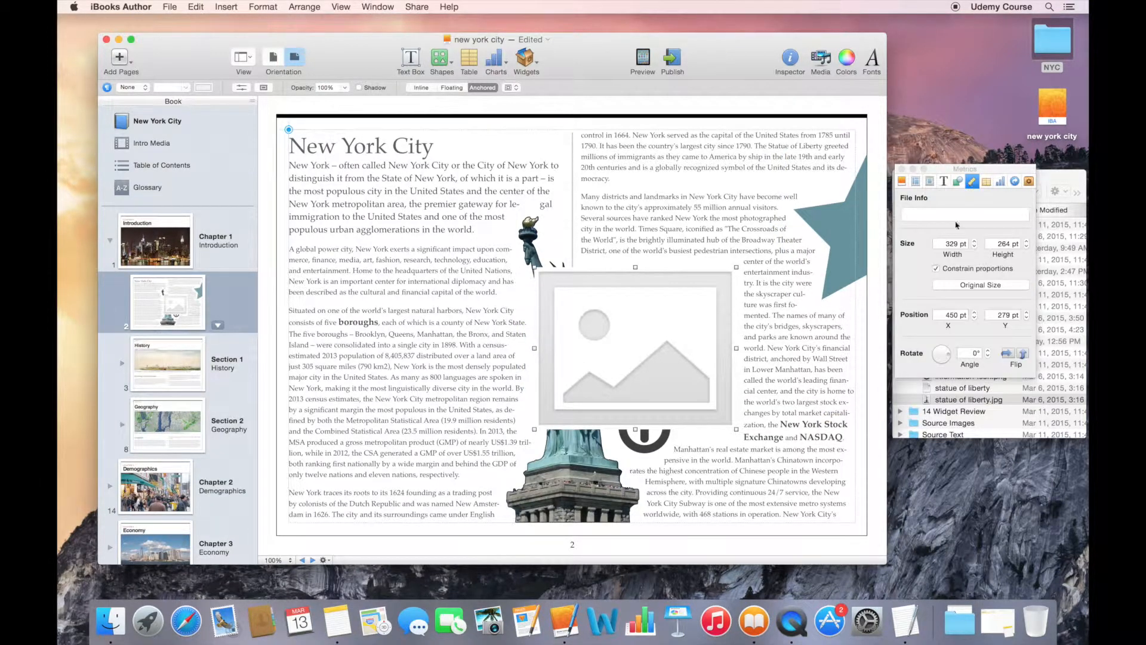
click(935, 270)
drag(736, 429, 616, 526)
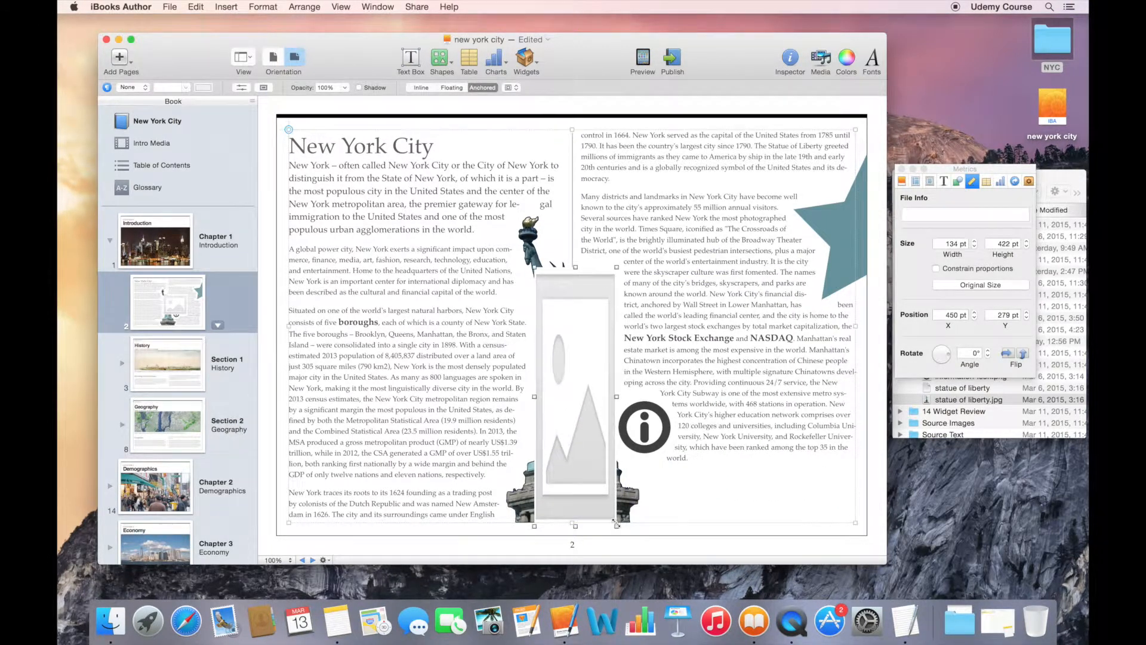
drag(533, 397, 519, 397)
drag(568, 267, 565, 235)
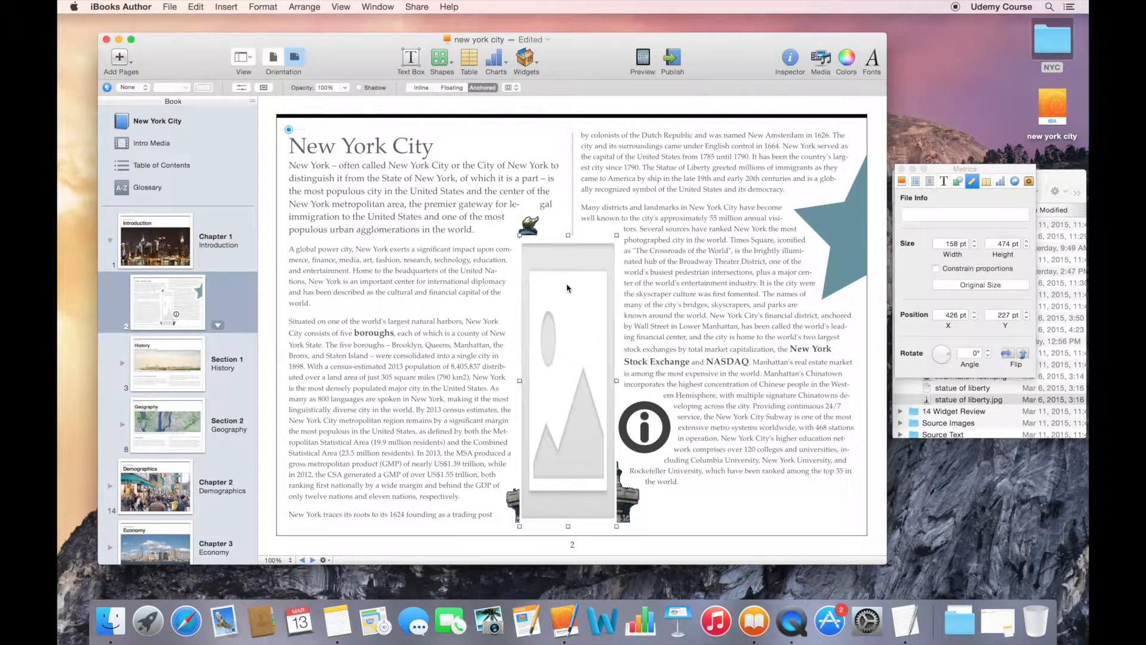
Make the placeholder image a floating object that causes no text wrap, and set its opacity to 0%
click(930, 182)
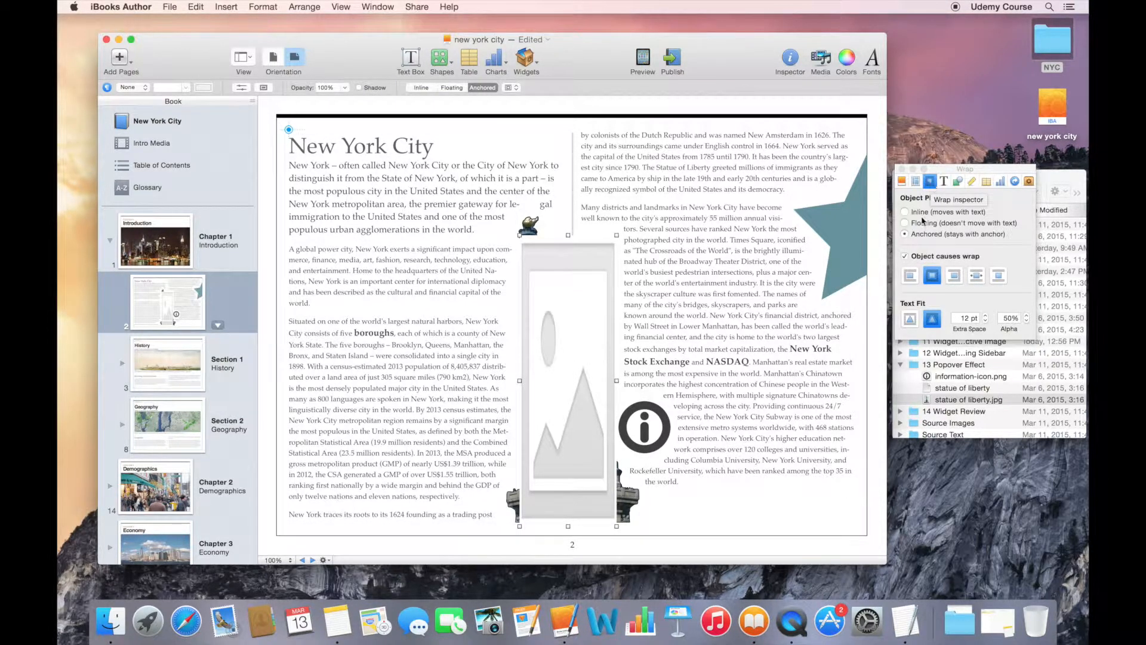
click(904, 257)
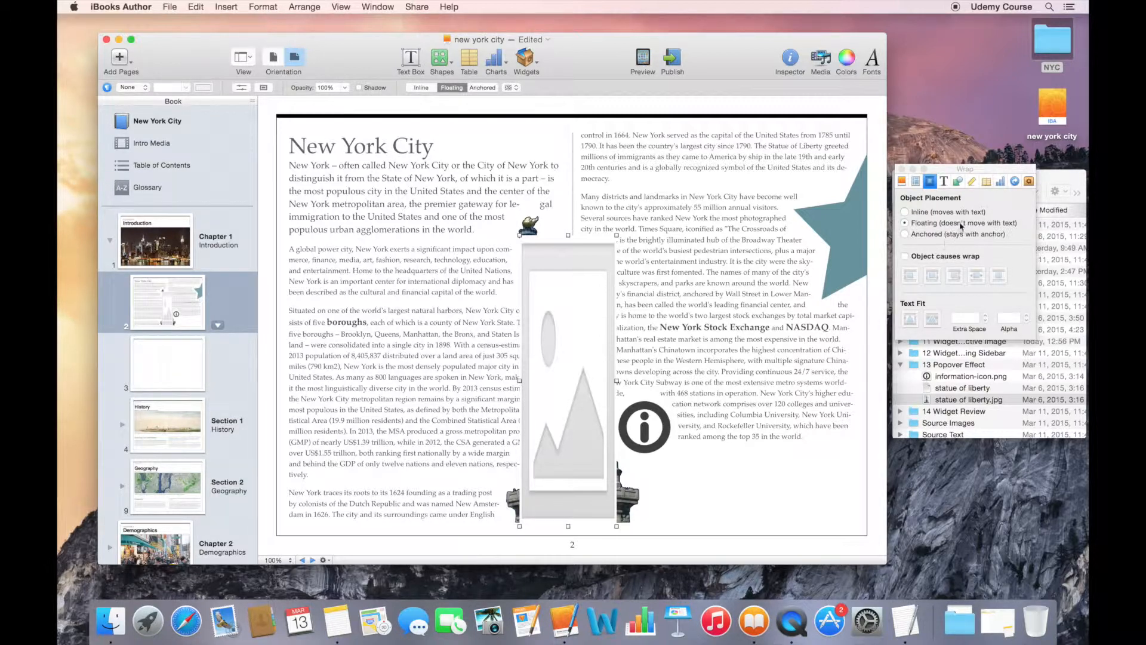
click(958, 182)
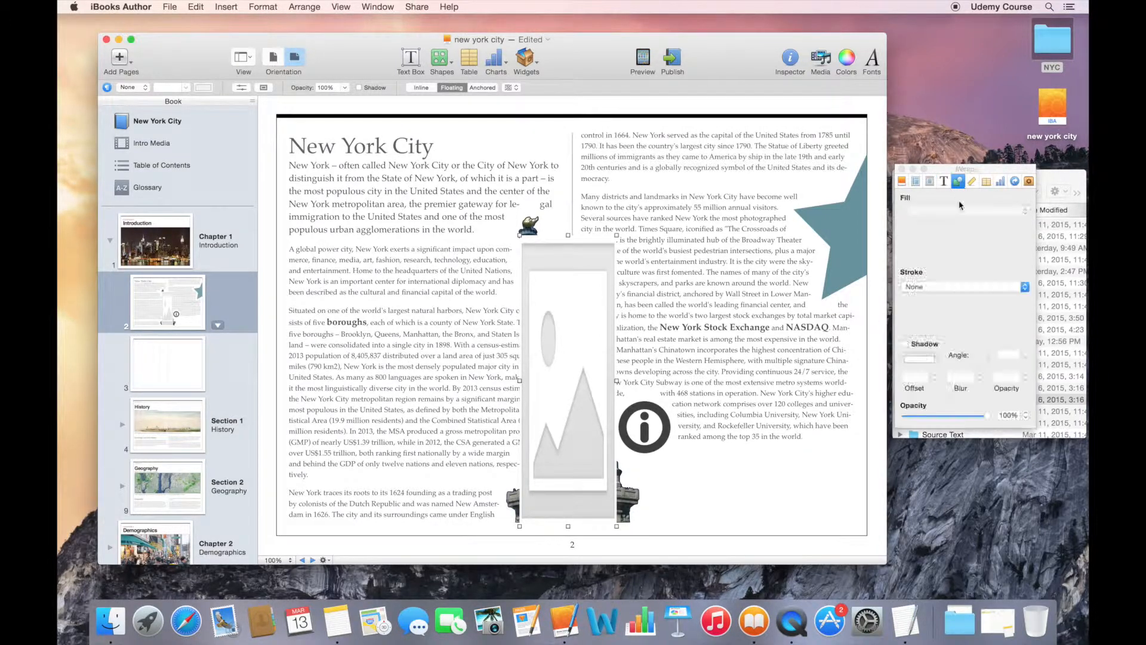
drag(986, 420, 897, 417)
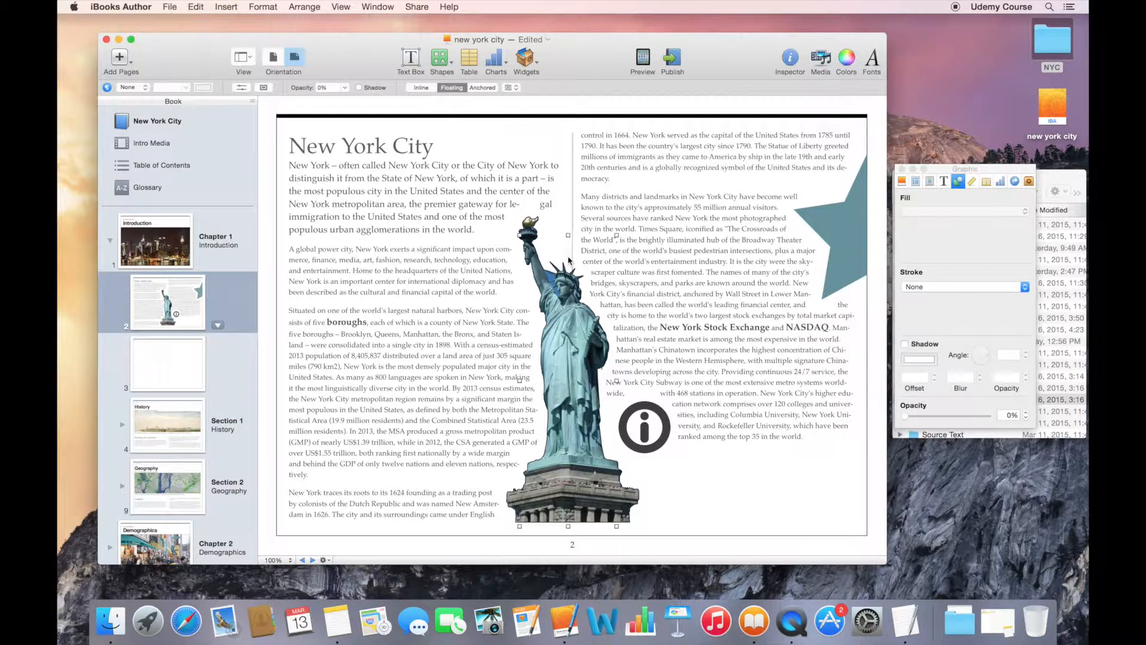
Fill the pop-over of the transparent image over the statue with the text from the statue of liberty file
click(568, 259)
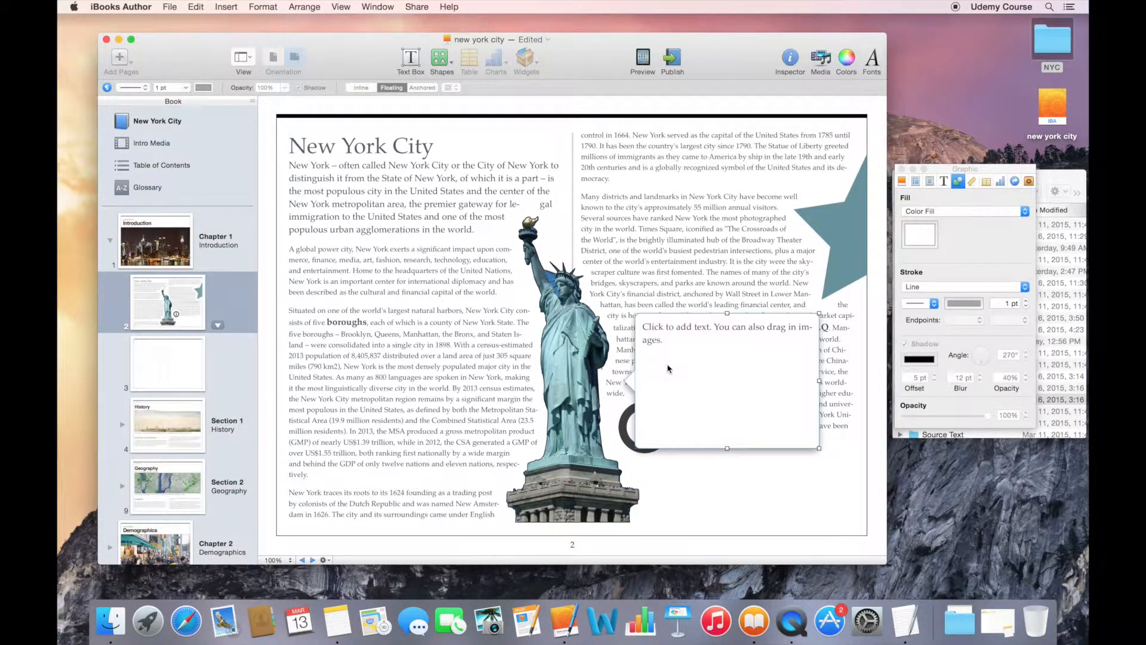
click(1039, 183)
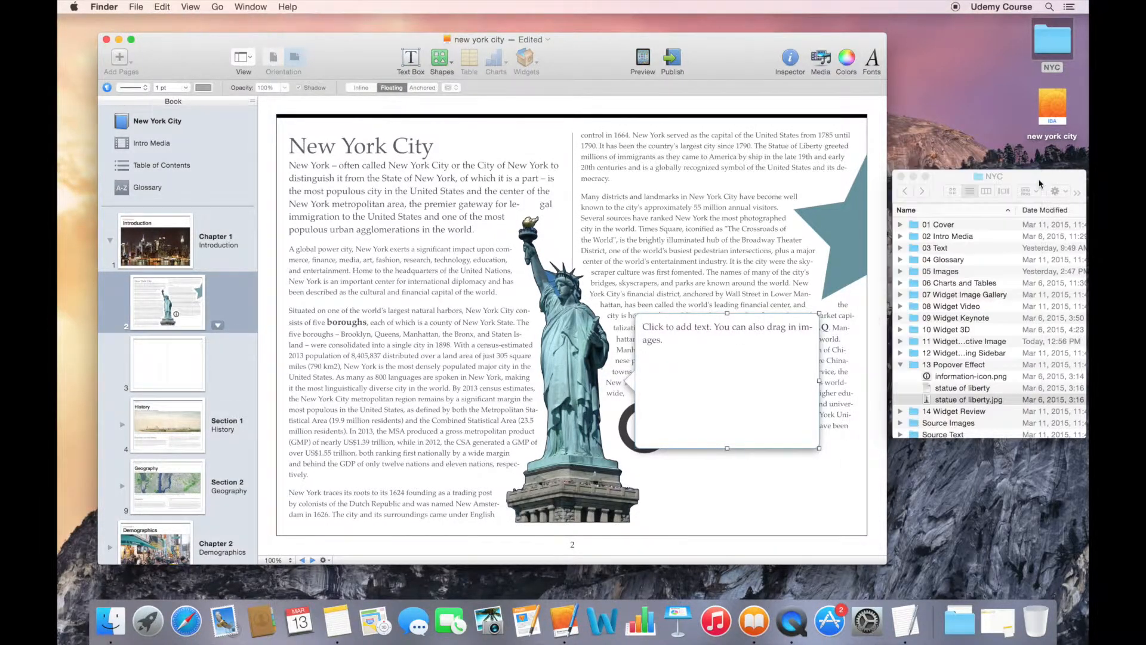
double_click(962, 387)
key(super+c)
click(681, 341)
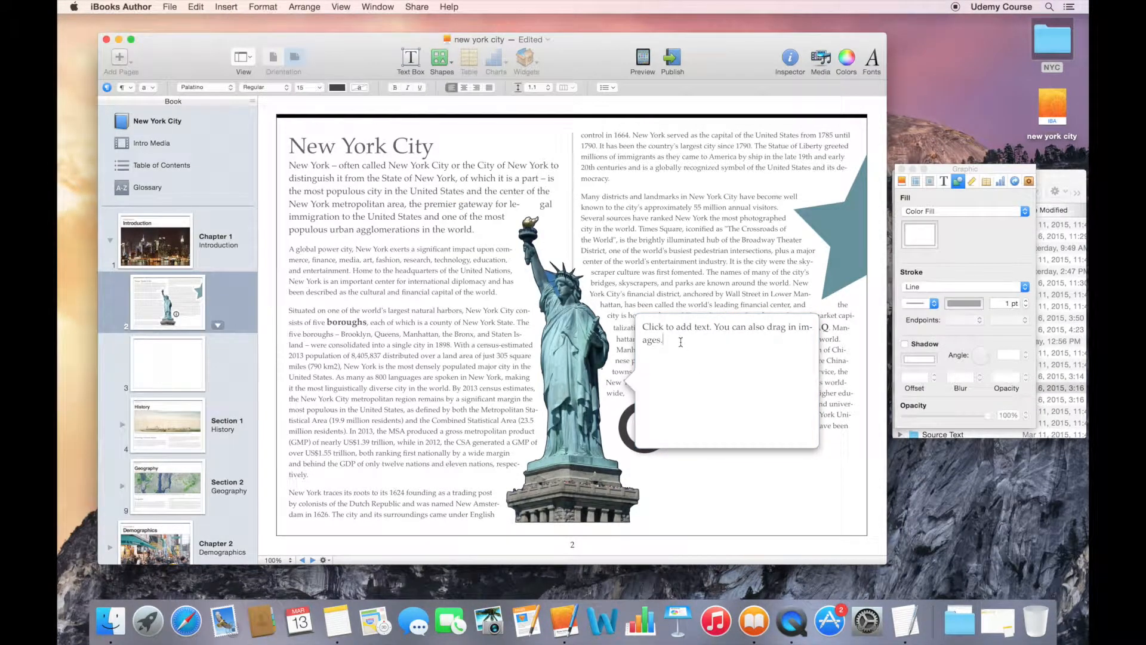
key(super+v)
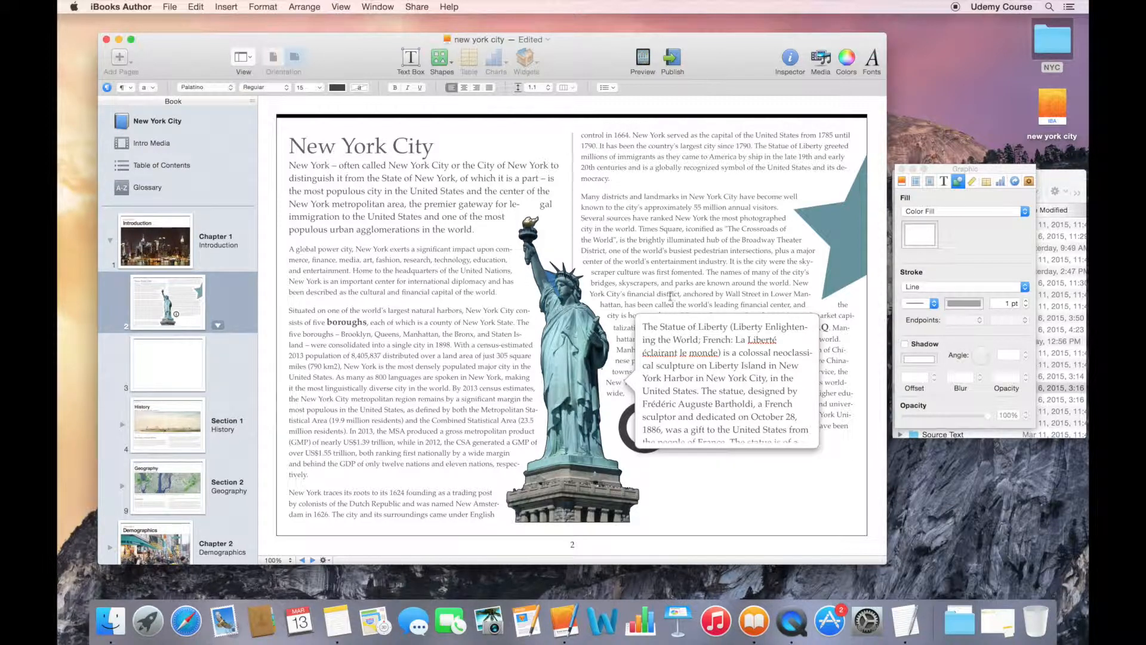
Close the statue's pop-over and select the transparent image over the statue and the information icon in turn
click(831, 349)
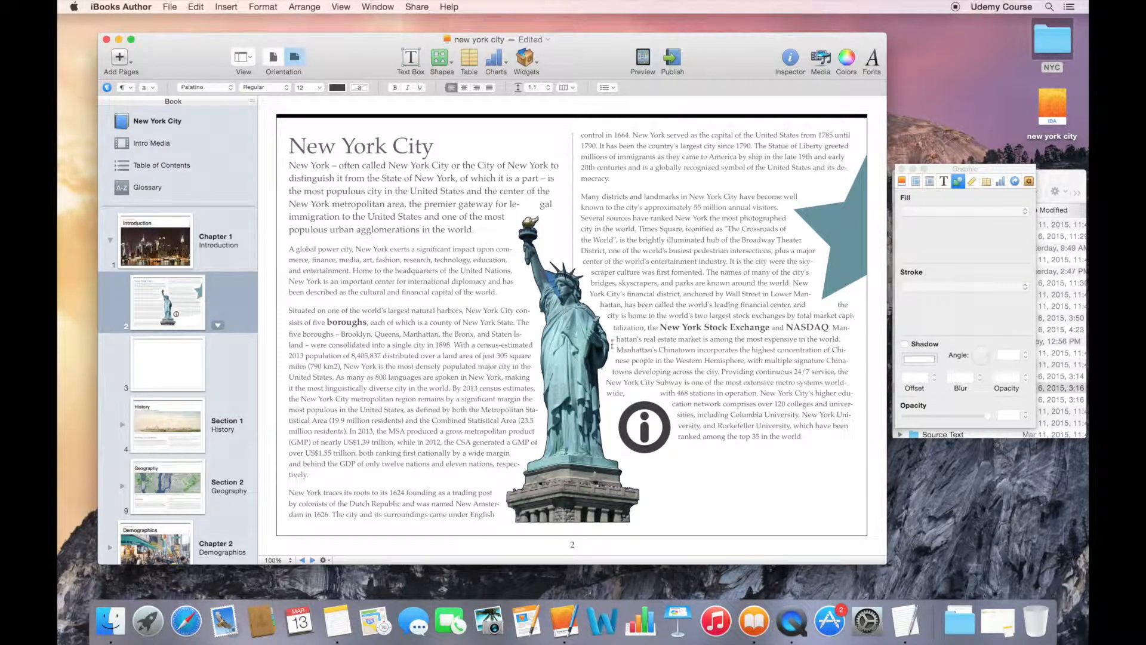
click(576, 333)
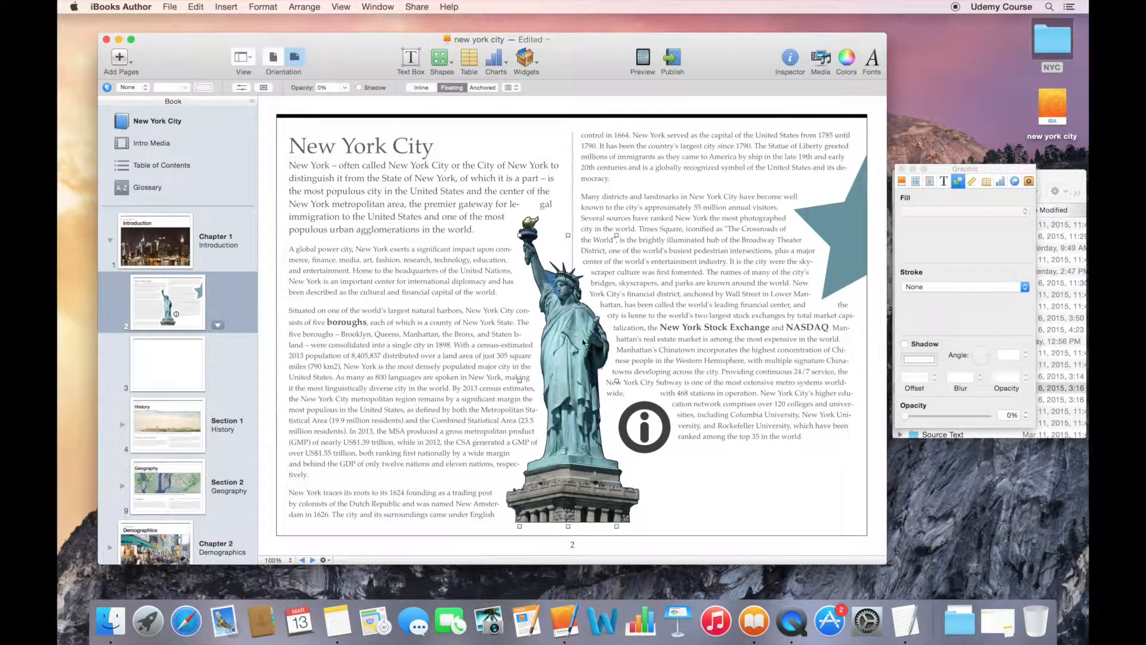
click(645, 419)
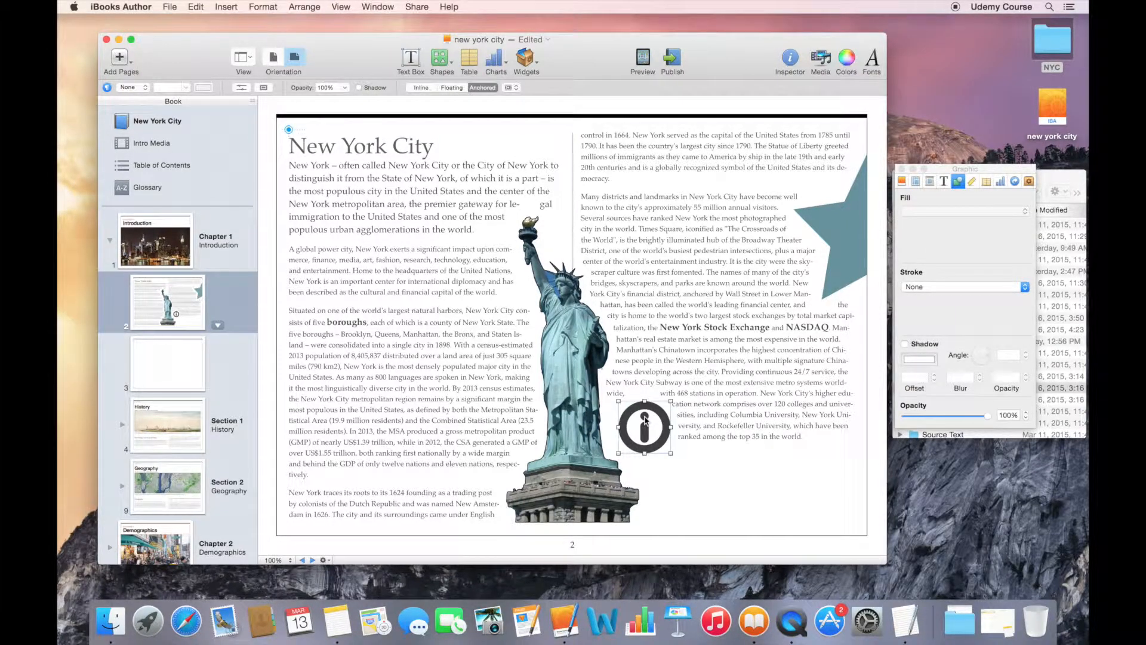
Insert a third Pop-Over widget in the second text column, with its placeholder image about 154 by 124 pt
click(524, 57)
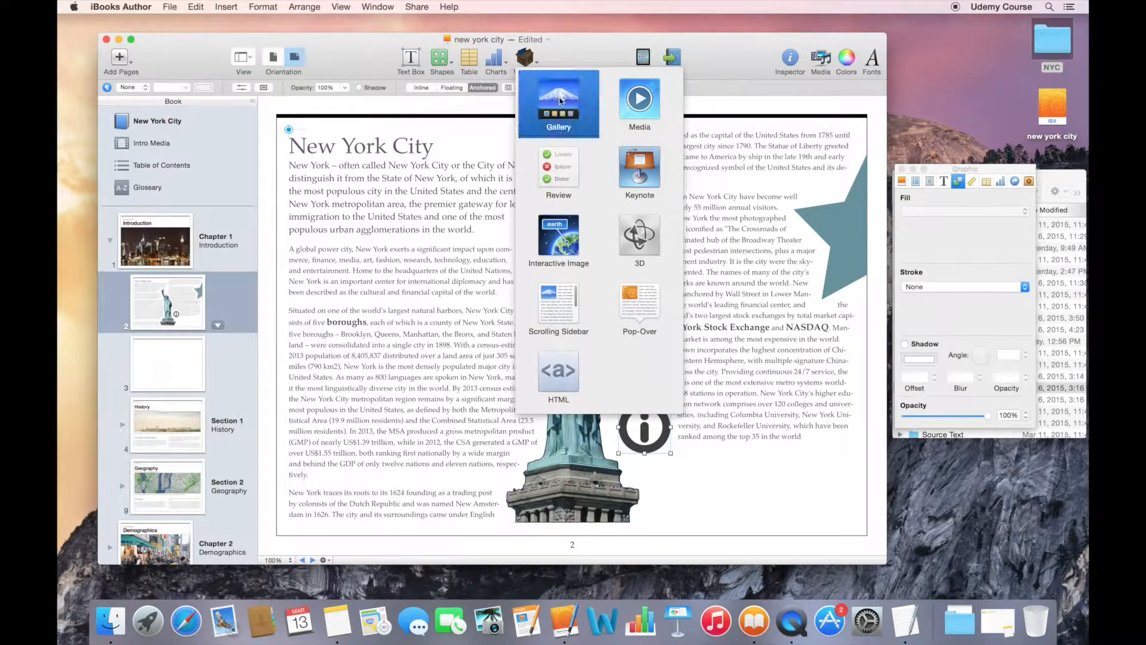
click(634, 298)
drag(595, 326, 743, 380)
Turn off constrained proportions and flatten the new placeholder image from below into a thin horizontal strip
click(972, 181)
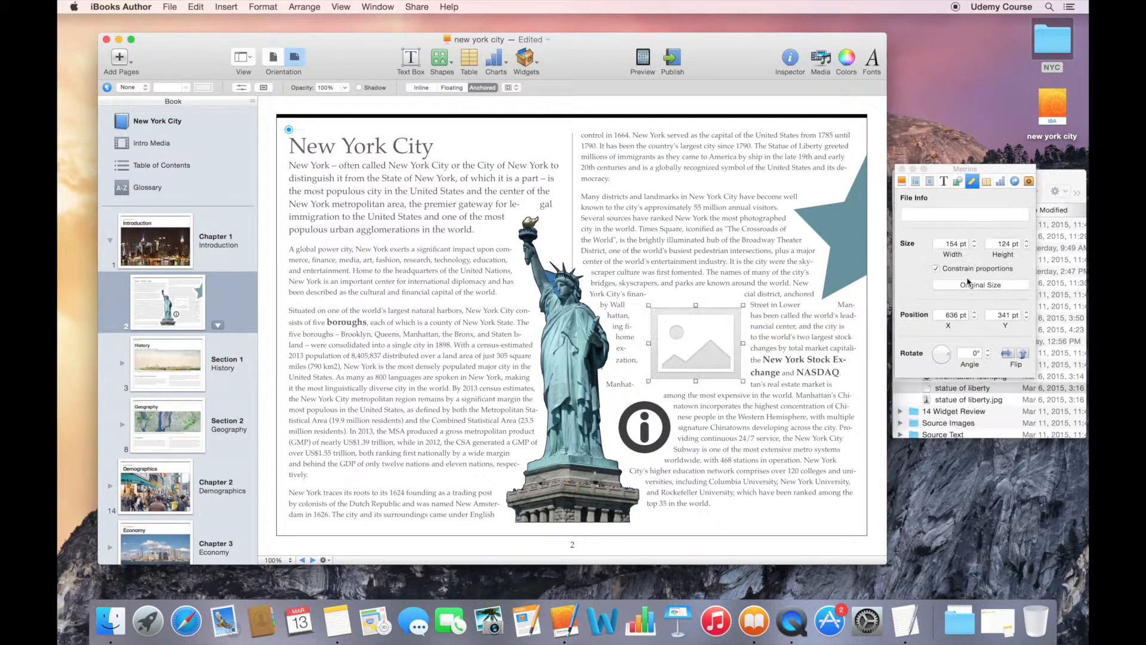
click(953, 269)
drag(696, 380, 695, 329)
Make the strip a floating object that causes no text wrap and fit it over the words New York Stock Exchange
click(929, 181)
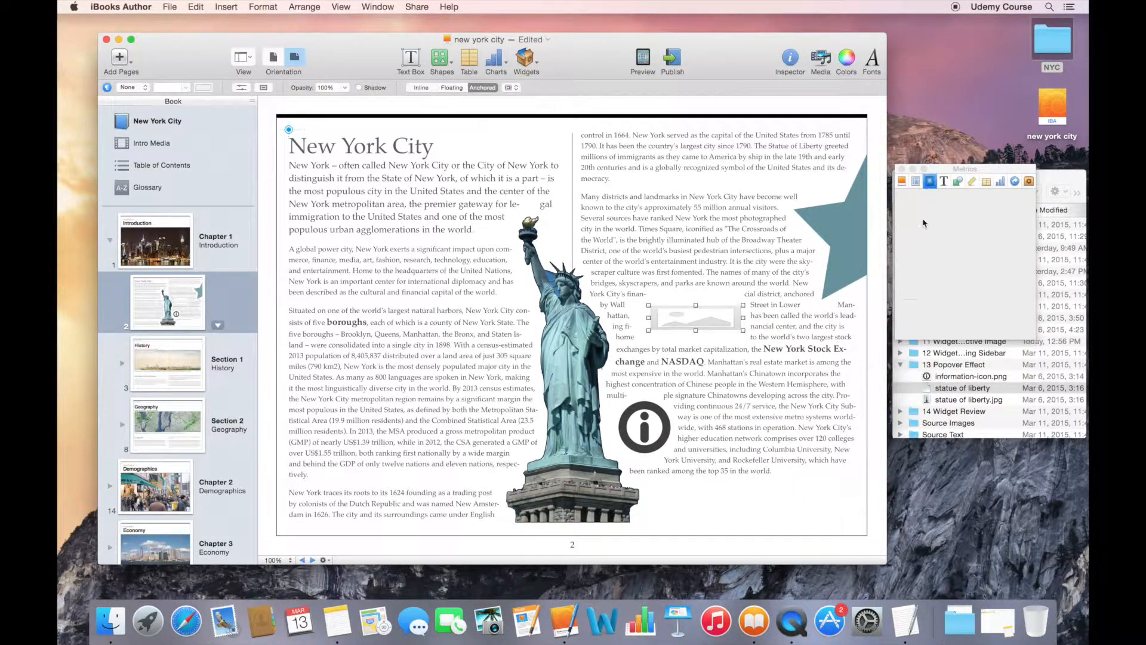
click(905, 257)
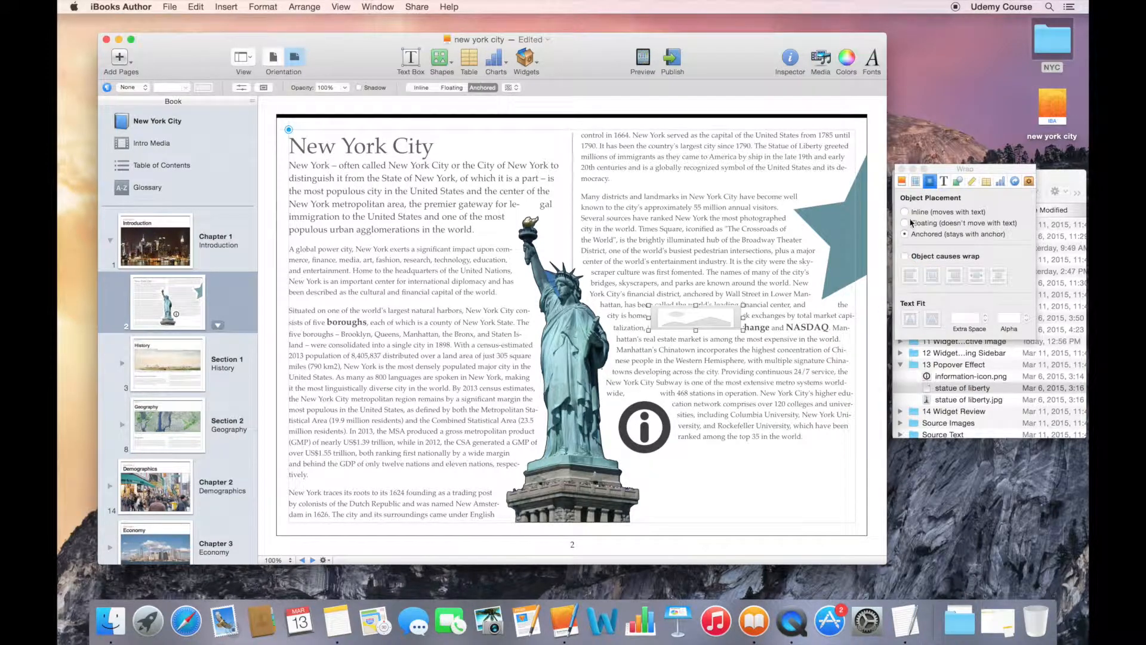
click(906, 222)
drag(712, 317, 657, 335)
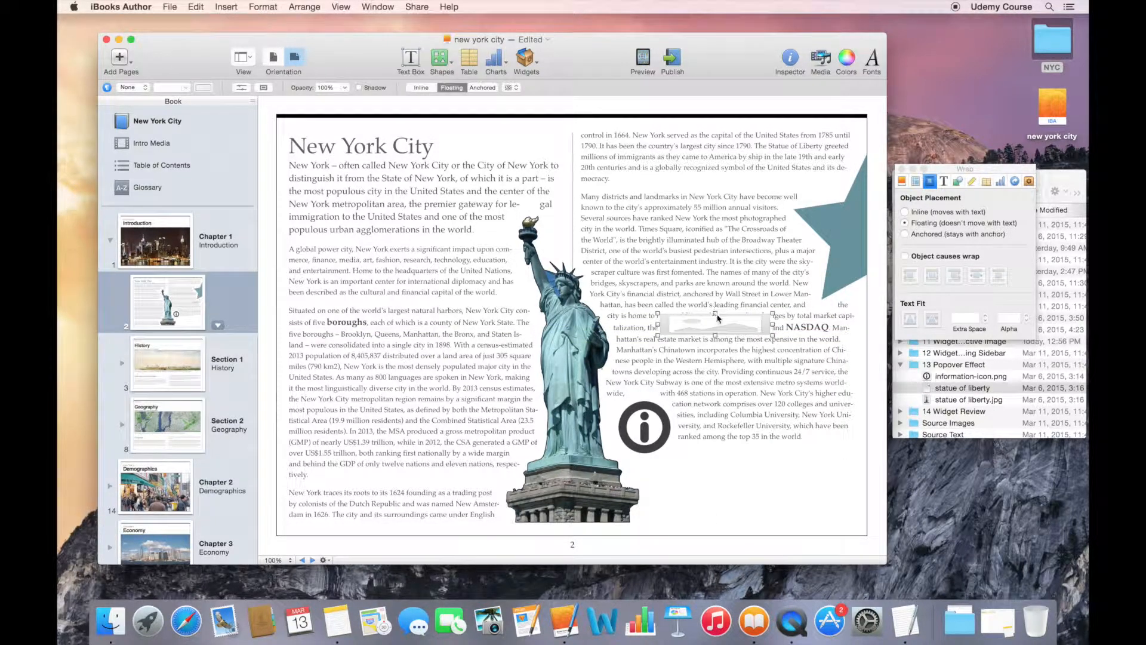
drag(715, 314, 716, 317)
Set the strip's opacity to 0% and enter "Information on the NYSE." as its pop-over text
click(959, 182)
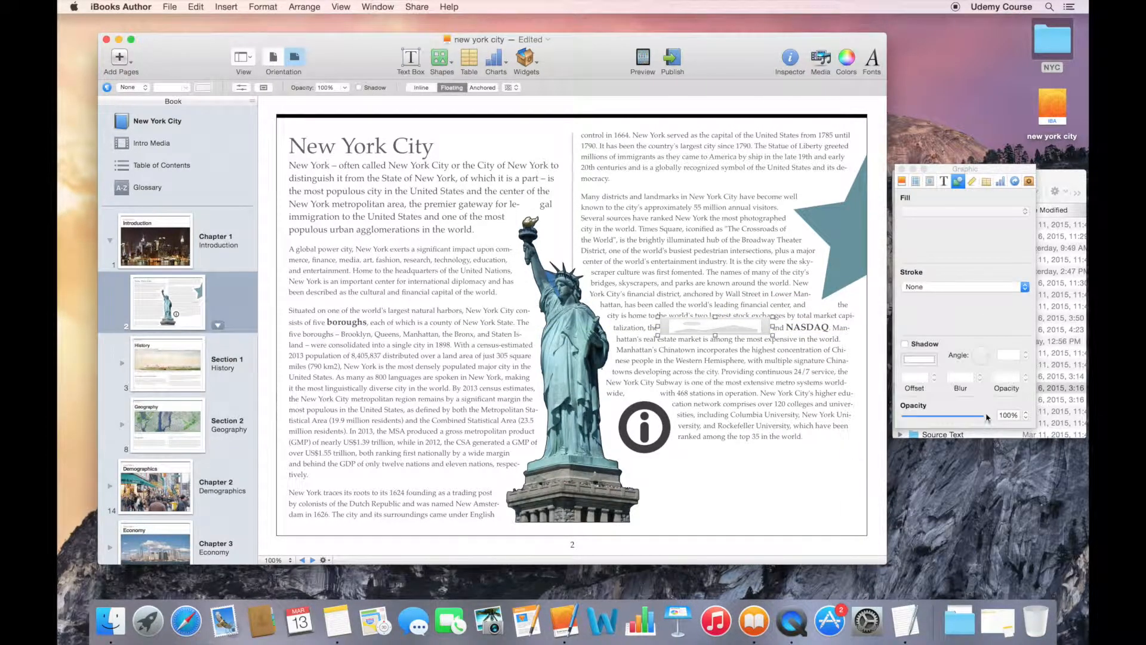
drag(973, 417, 897, 417)
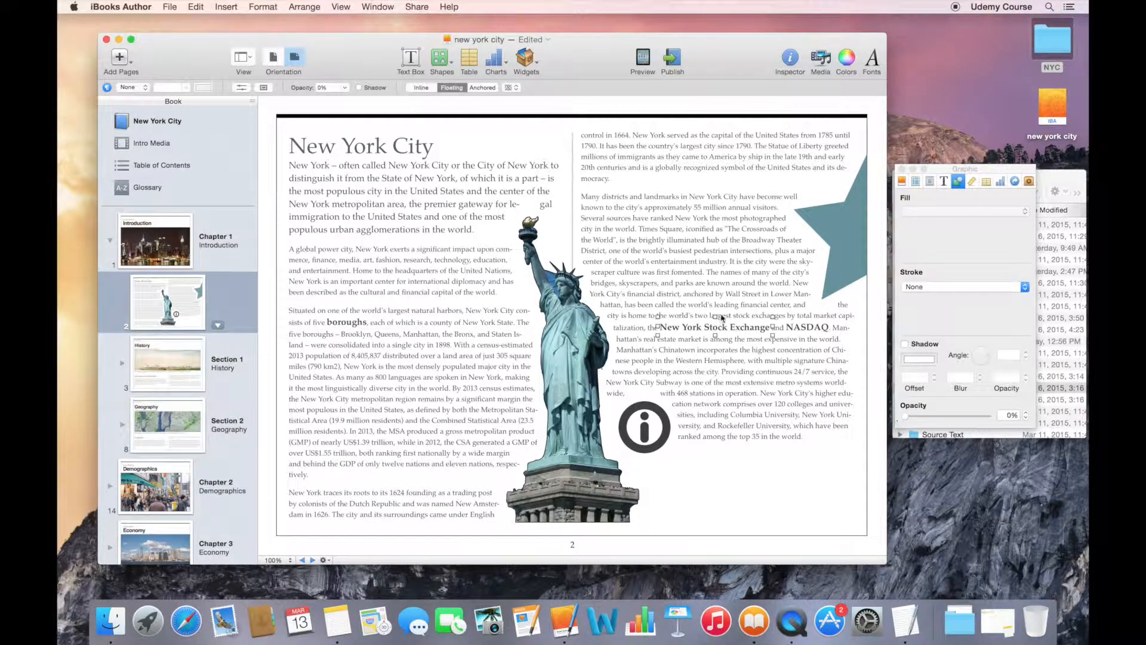
double_click(685, 329)
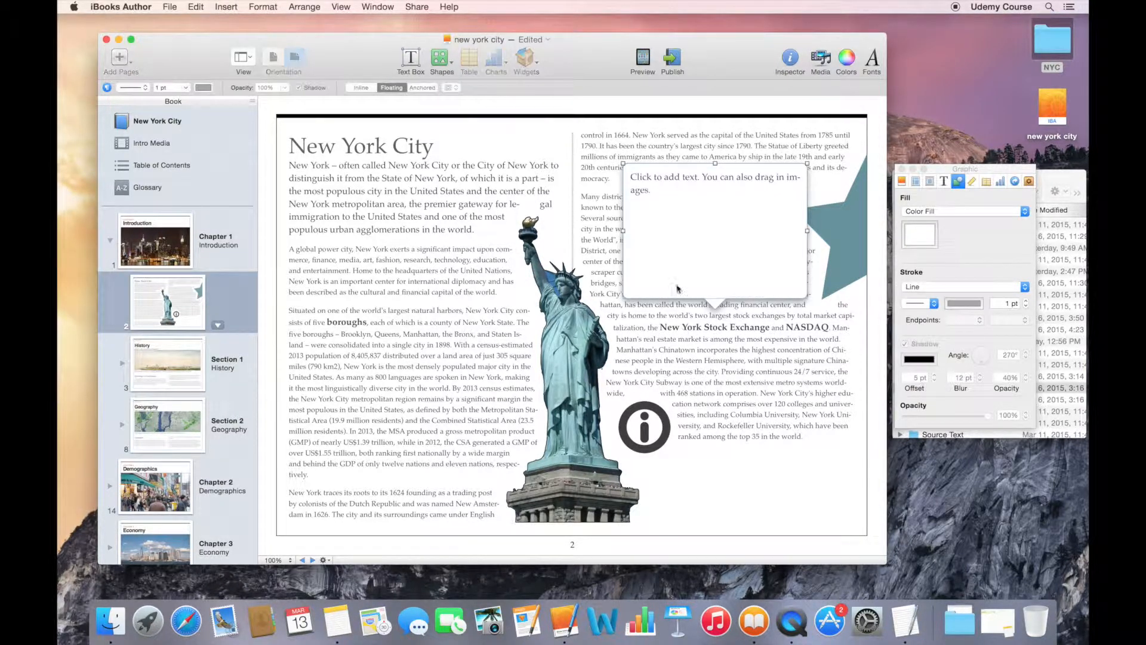
click(682, 252)
text(Information)
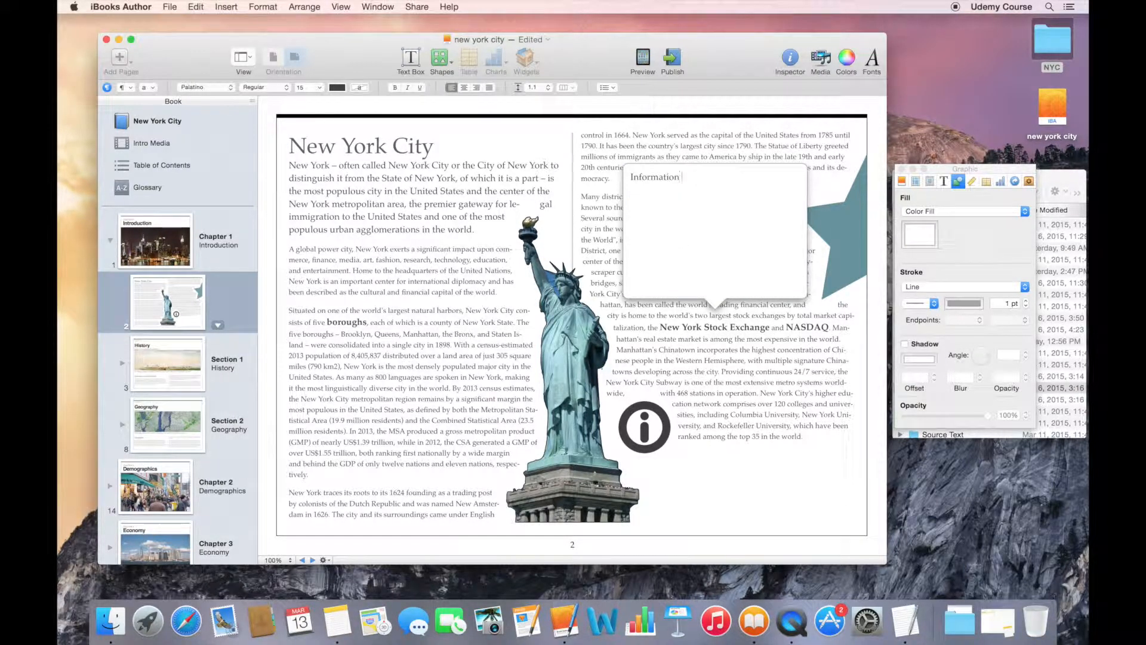
text( on the NYSE.)
click(721, 353)
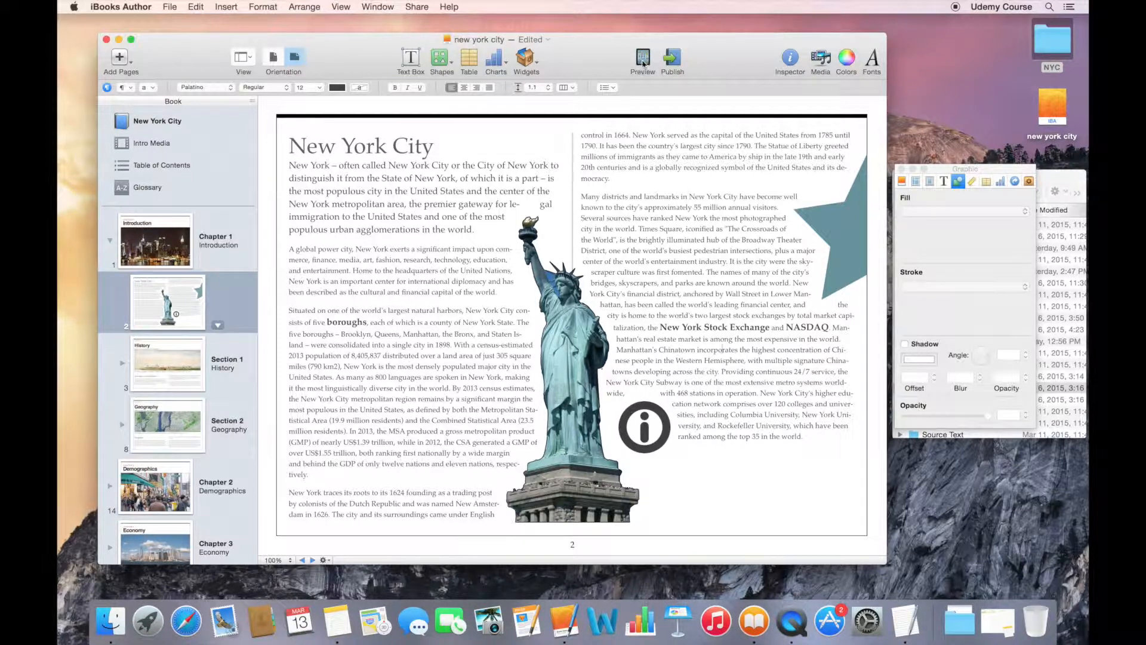
Preview only the current section in iBooks and look through the information icon's pop-over
click(169, 7)
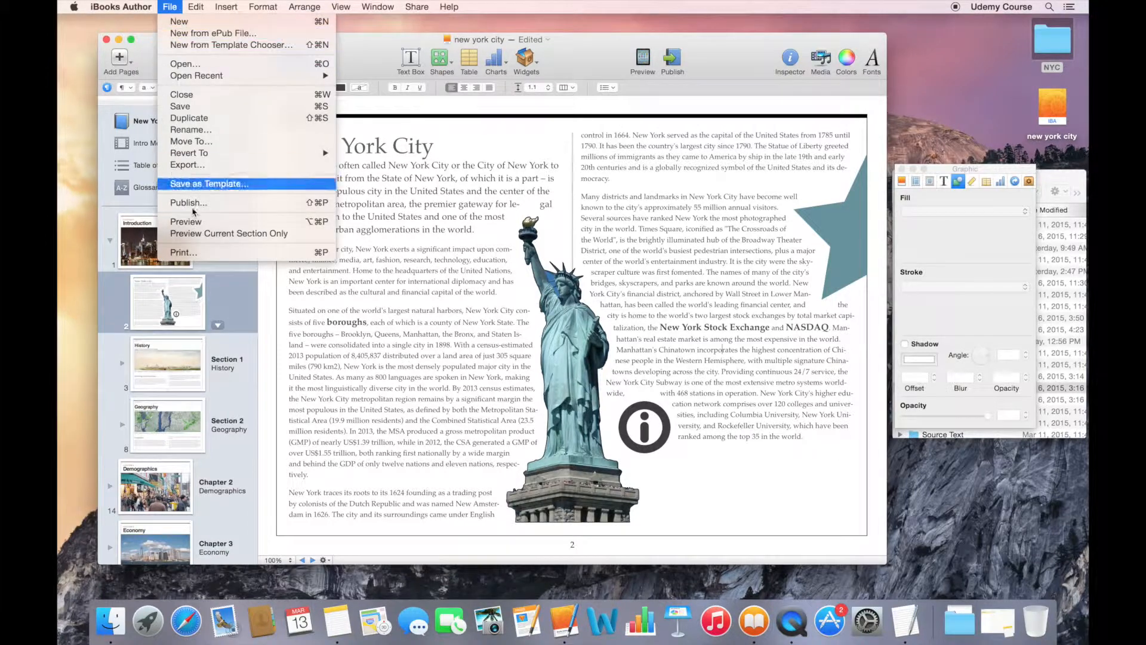
click(203, 234)
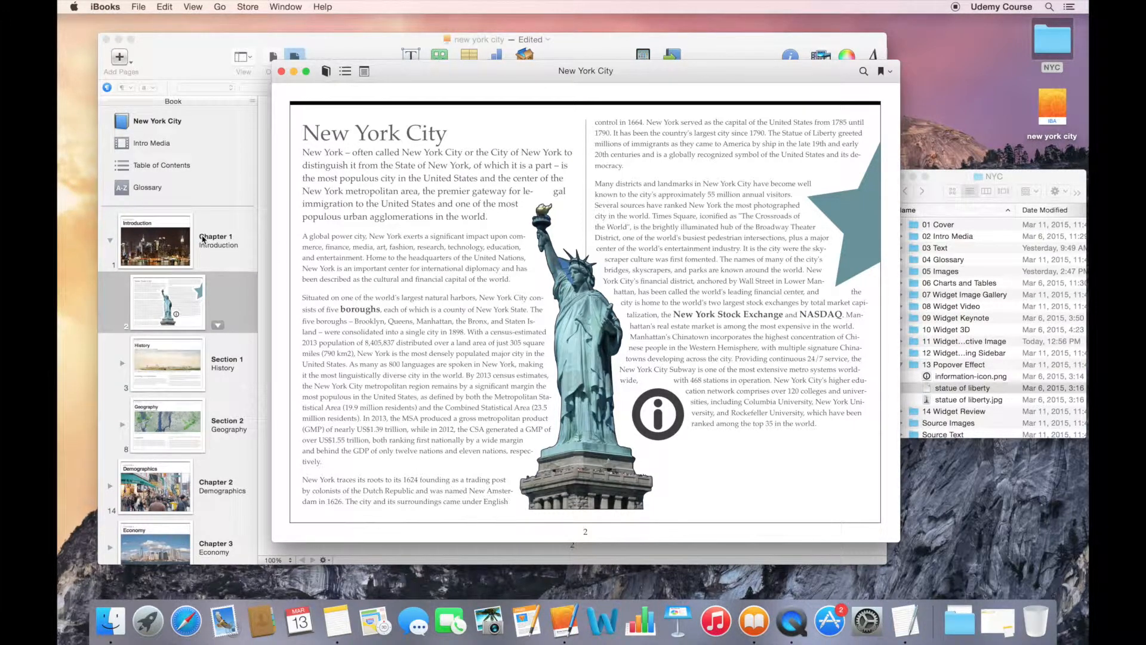
click(671, 421)
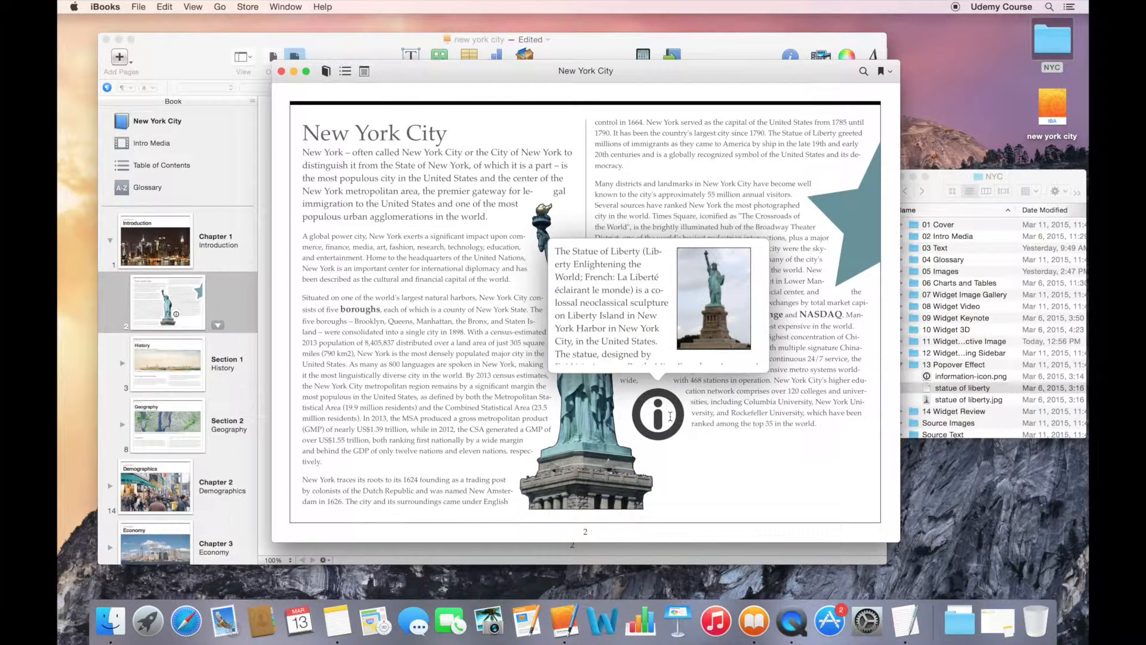
scroll(624, 310, down, 5)
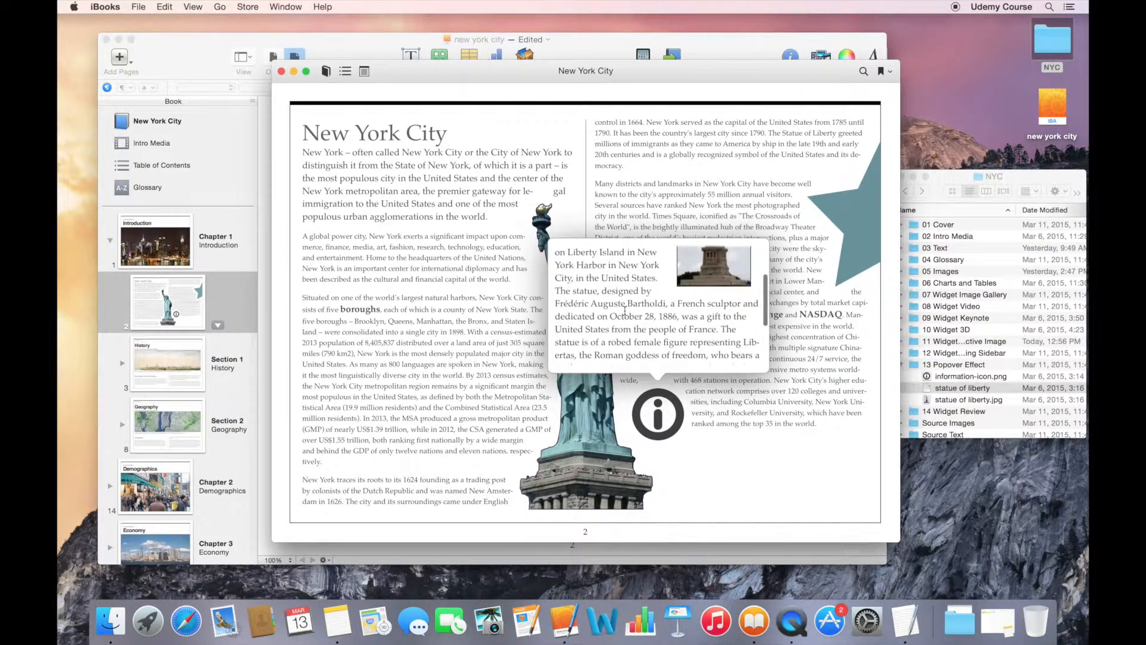
scroll(625, 310, up, 5)
Test the statue's pop-over by reading through its text, and open and close the New York Stock Exchange pop-over
click(587, 405)
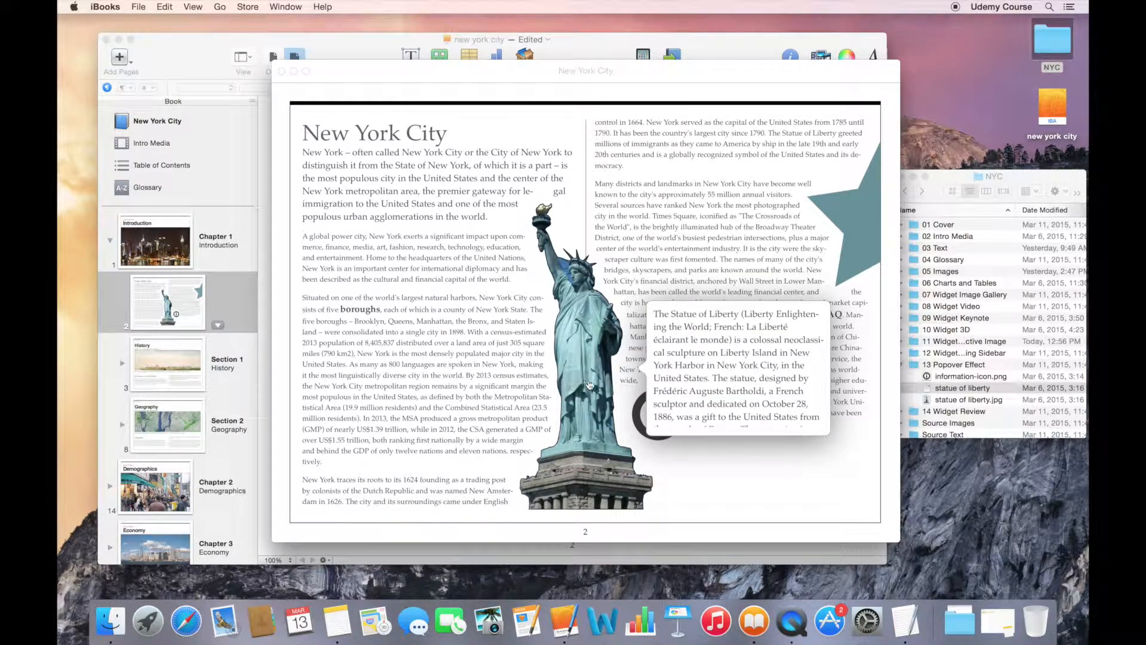
scroll(701, 383, down, 5)
scroll(701, 382, up, 5)
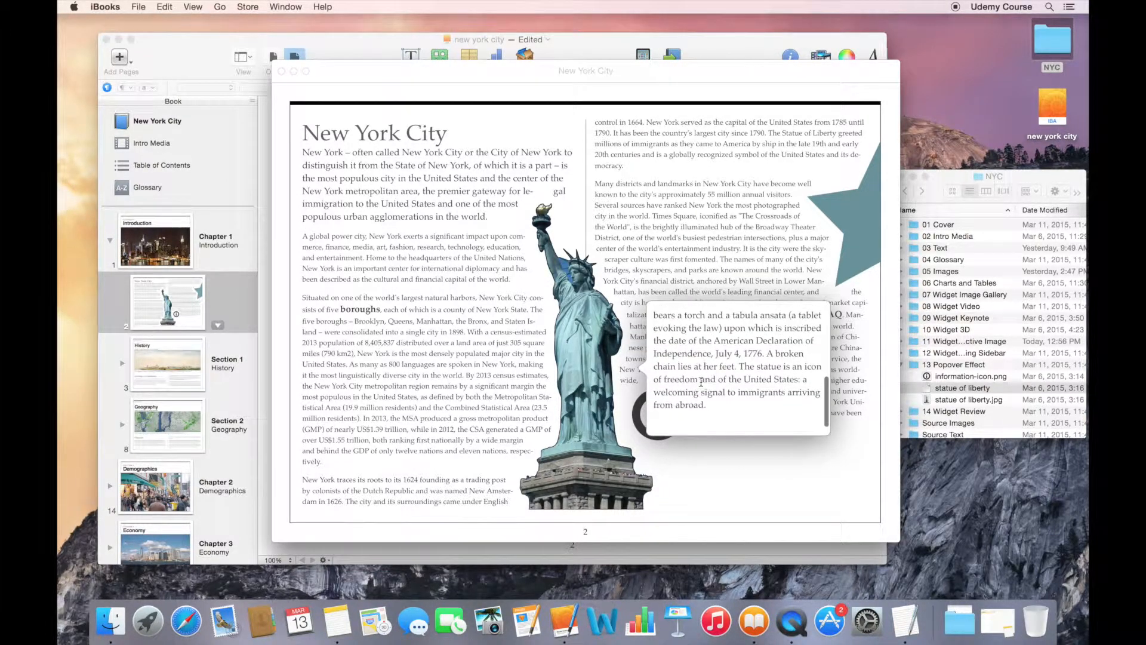
click(706, 275)
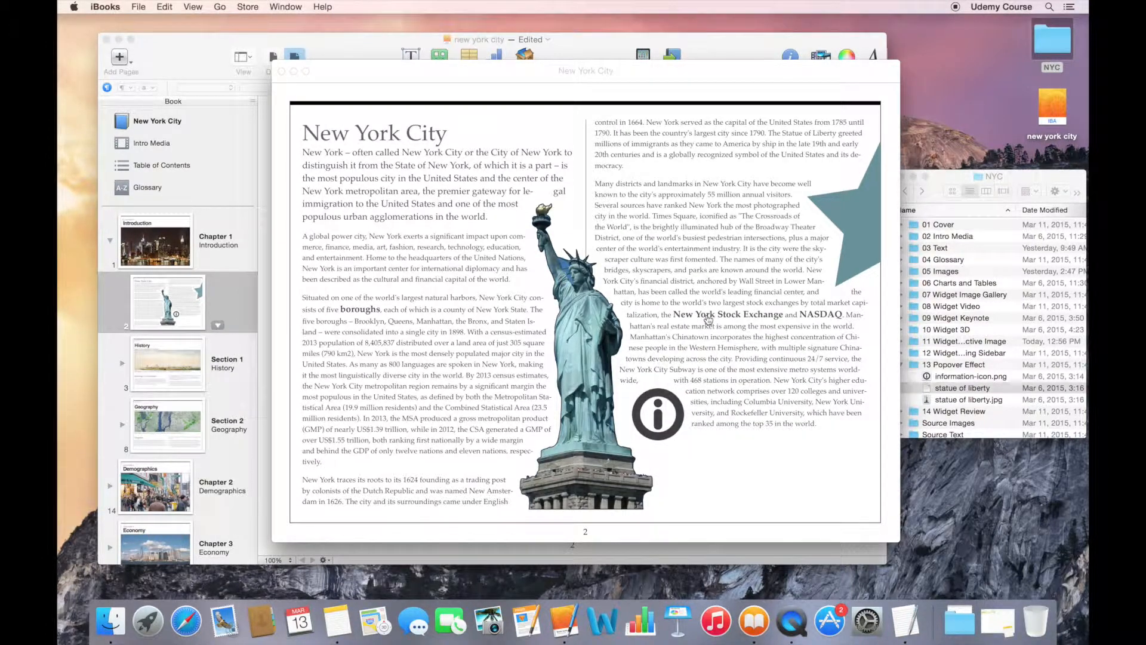
click(707, 320)
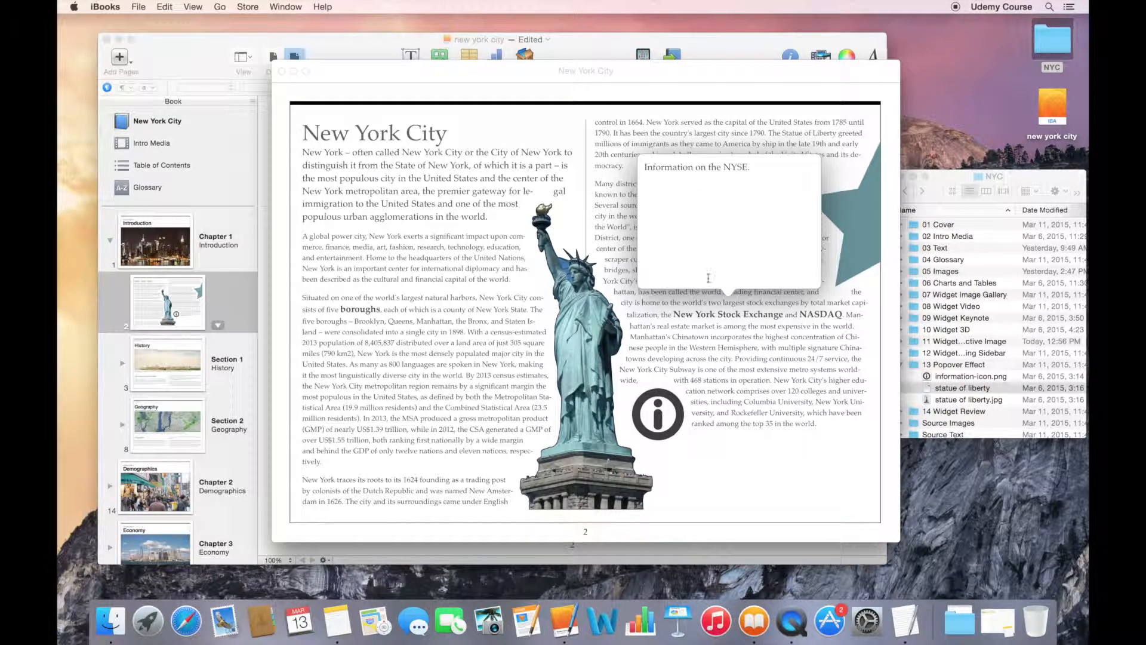
click(714, 325)
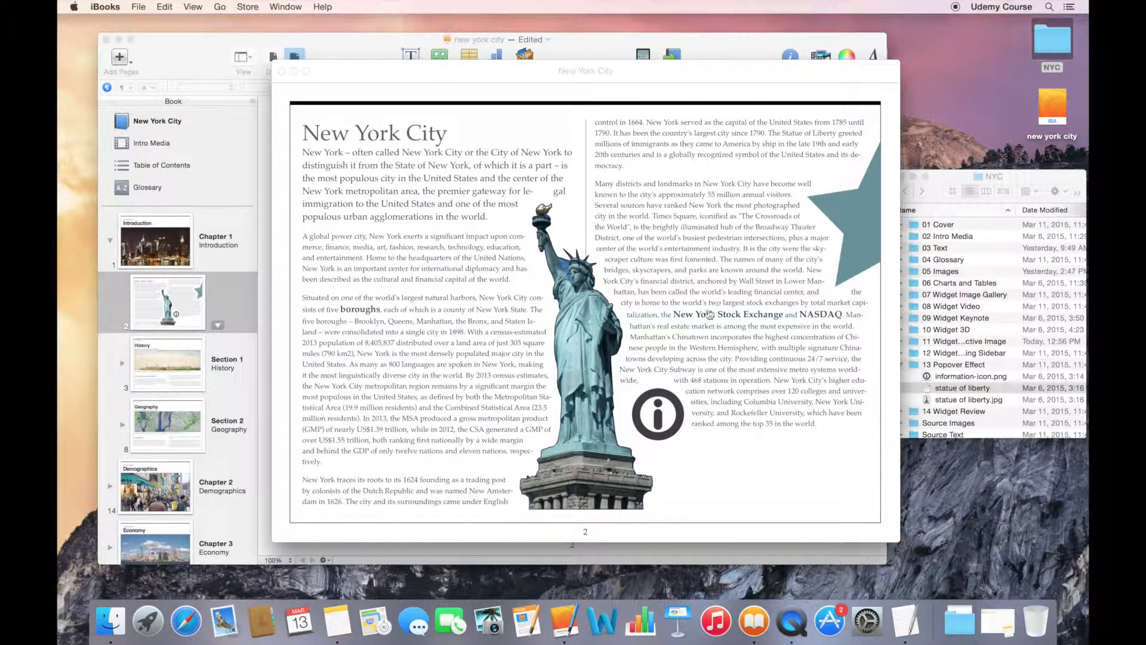